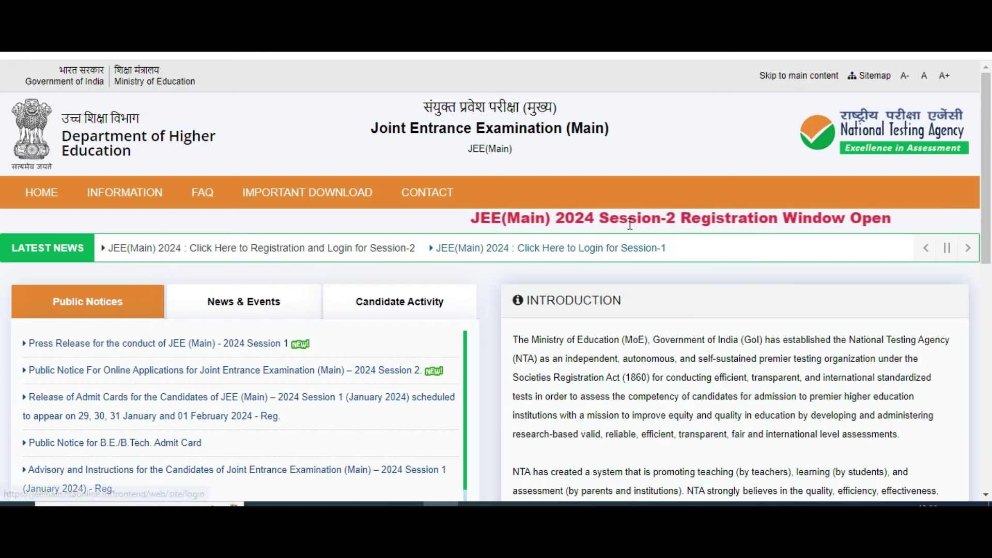
# Open the JEE (Main) 2024 Session-2 registration and login page and start a new candidate registration
pyautogui.click(303, 253)
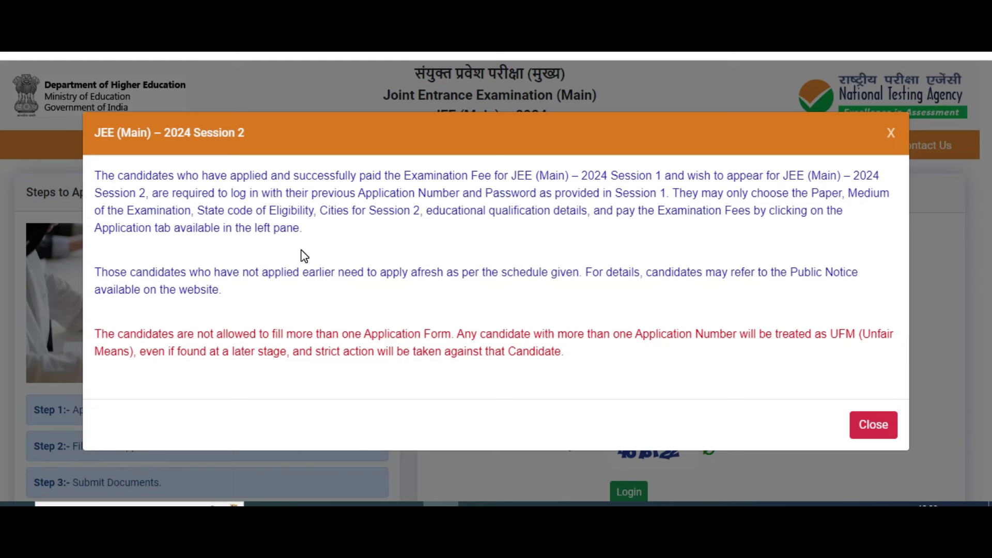
pyautogui.click(871, 425)
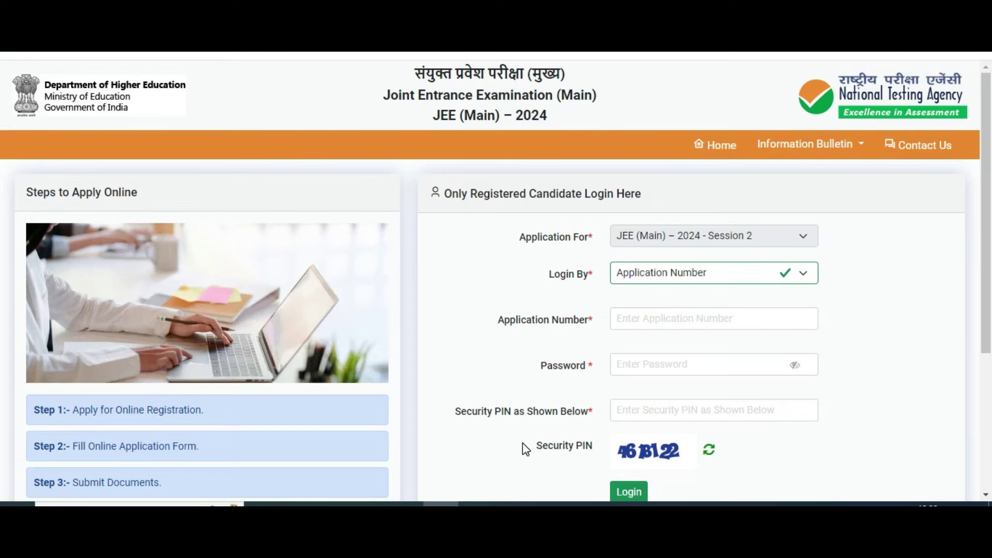
pyautogui.scroll(-2, 523, 442)
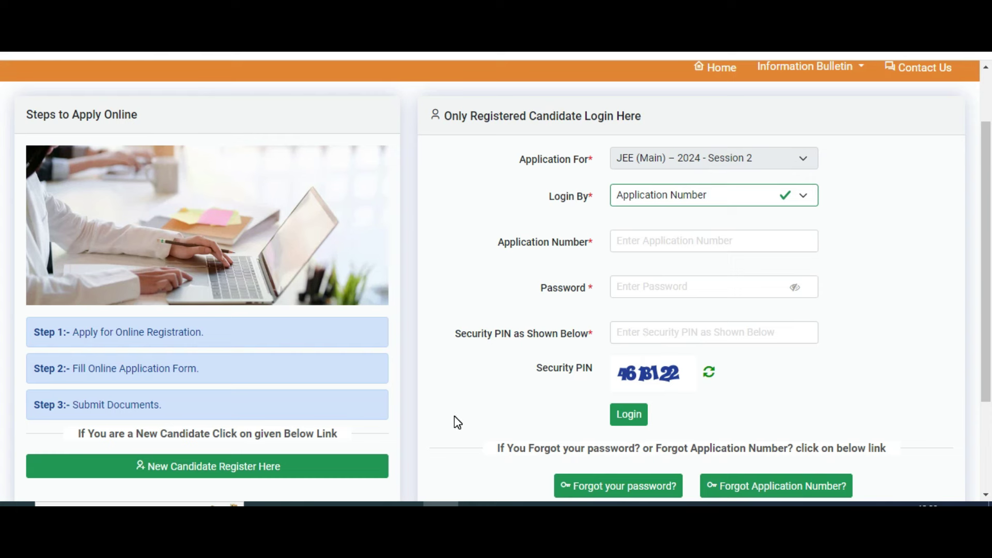
pyautogui.scroll(-1, 454, 417)
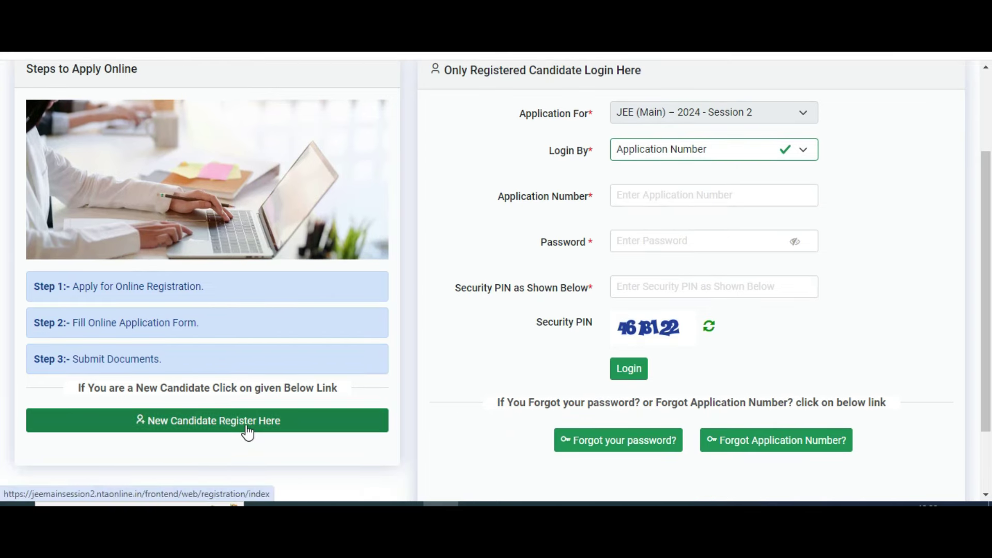
pyautogui.click(247, 432)
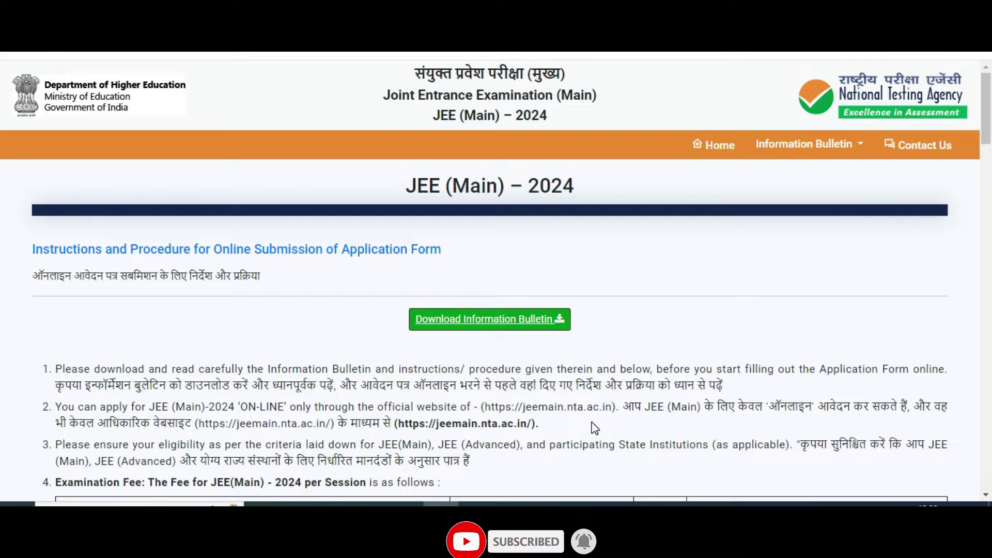
# Review the examination fee table, application procedure and photo and signature upload requirements in the registration instructions
pyautogui.scroll(-3, 594, 428)
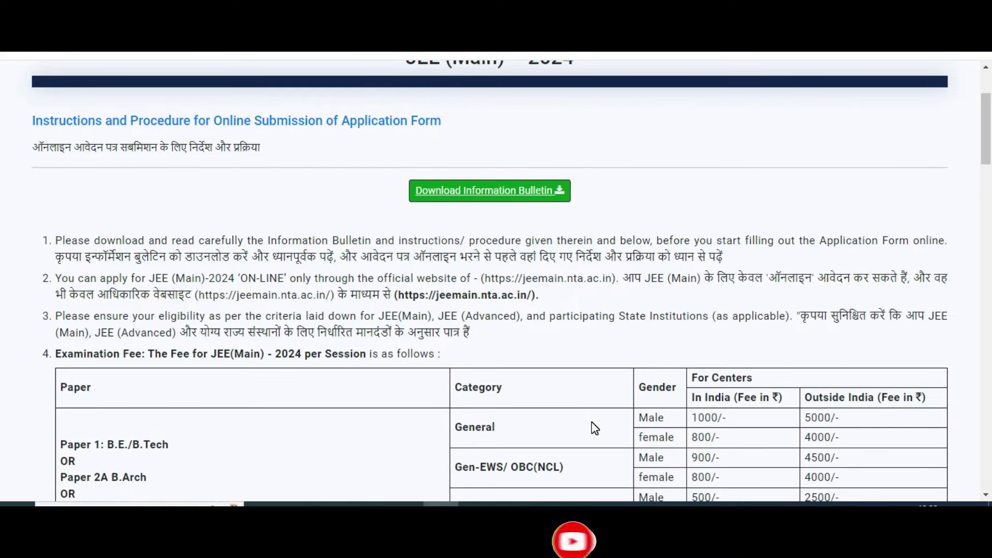
pyautogui.scroll(-3, 595, 428)
pyautogui.scroll(-1, 594, 428)
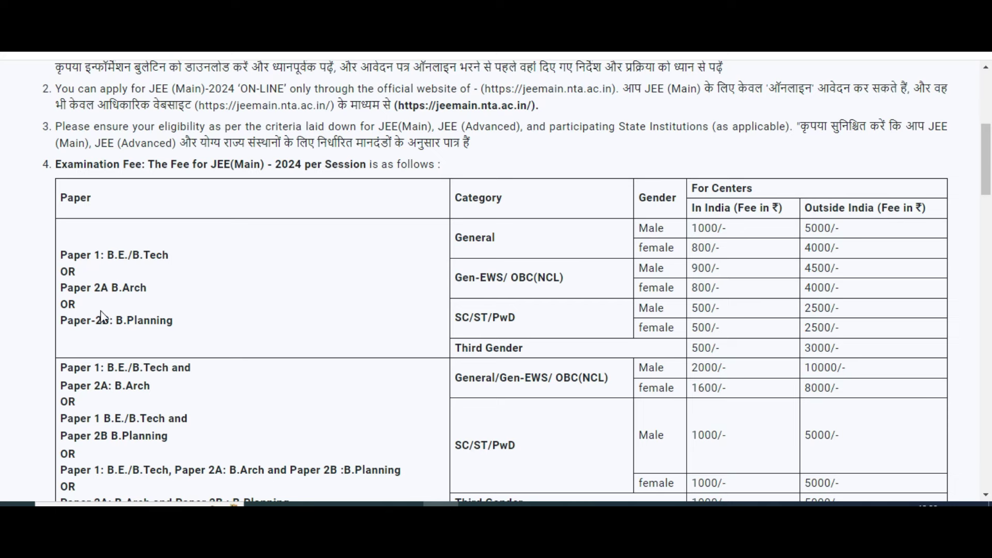
pyautogui.scroll(-1, 290, 448)
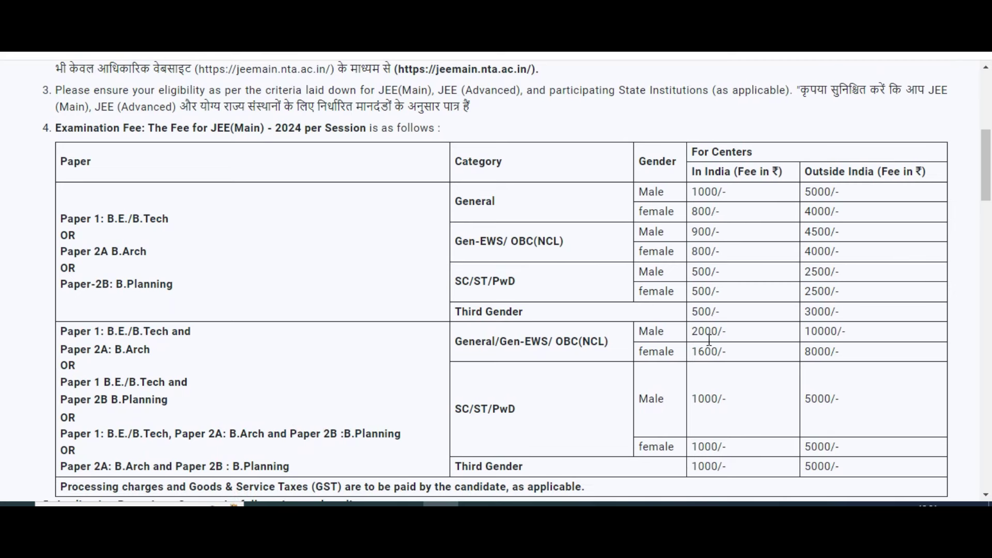
pyautogui.scroll(-3, 652, 388)
pyautogui.scroll(-5, 652, 385)
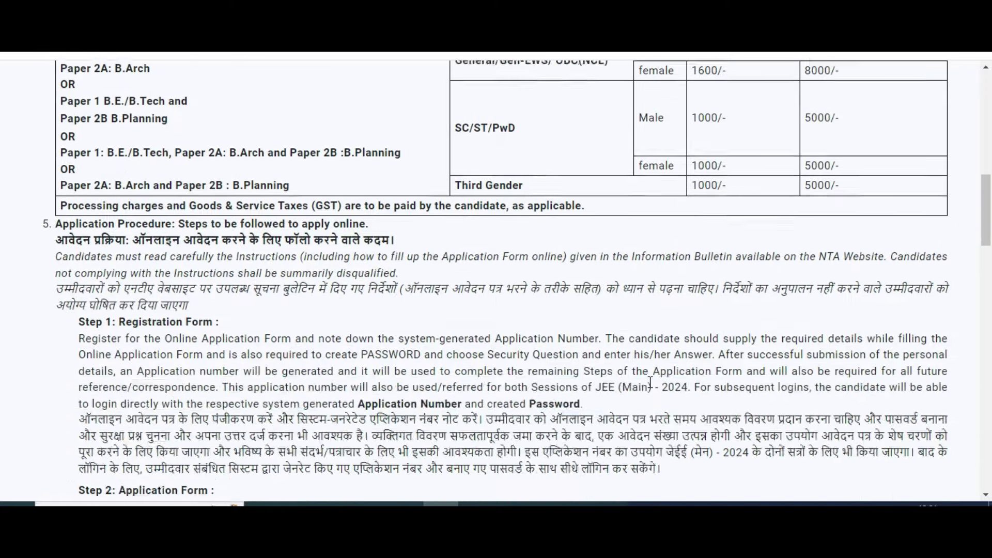
pyautogui.scroll(-8, 651, 383)
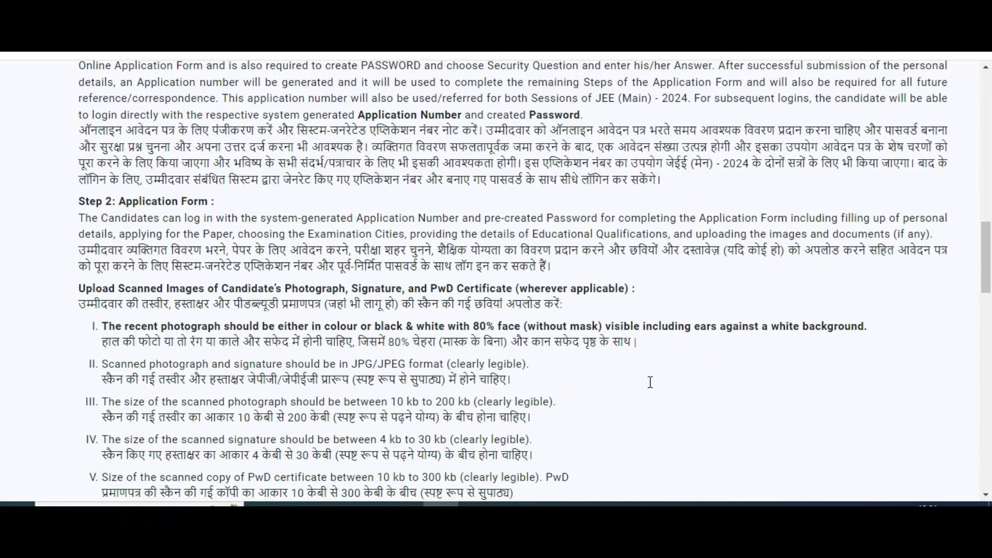
pyautogui.scroll(-5, 652, 387)
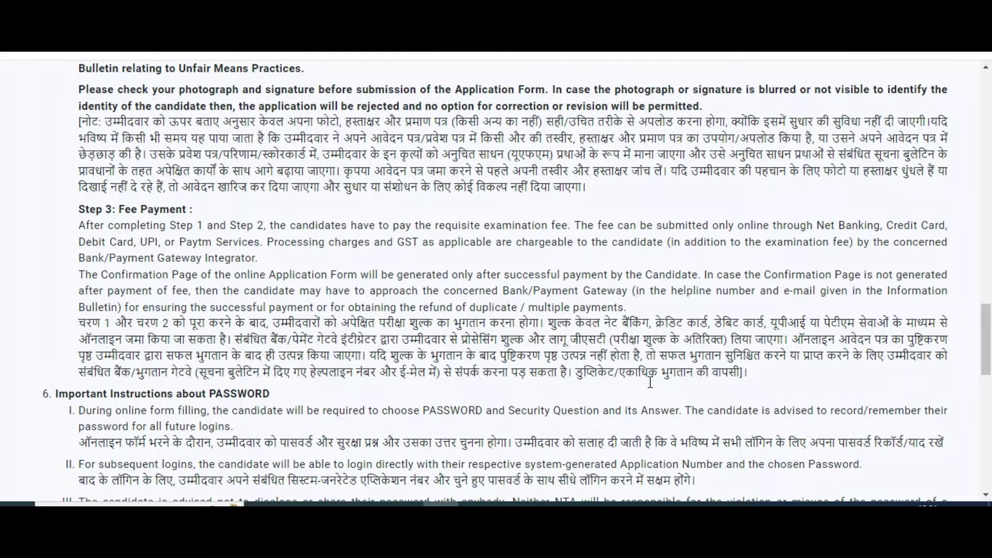
# Accept the declaration of having read the Information Bulletin at the end of the instructions and proceed
pyautogui.scroll(-4, 652, 389)
pyautogui.scroll(-9, 653, 389)
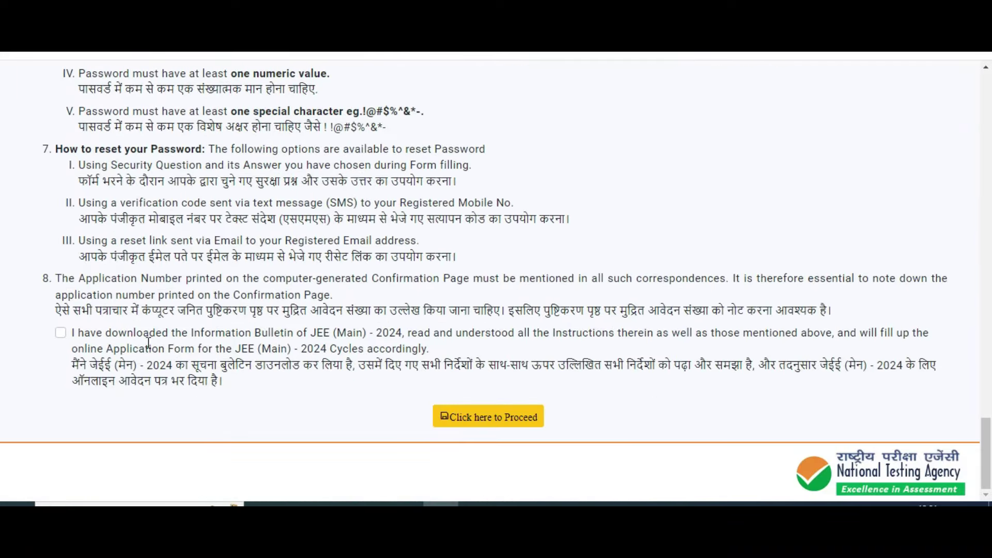
pyautogui.click(61, 333)
pyautogui.click(518, 424)
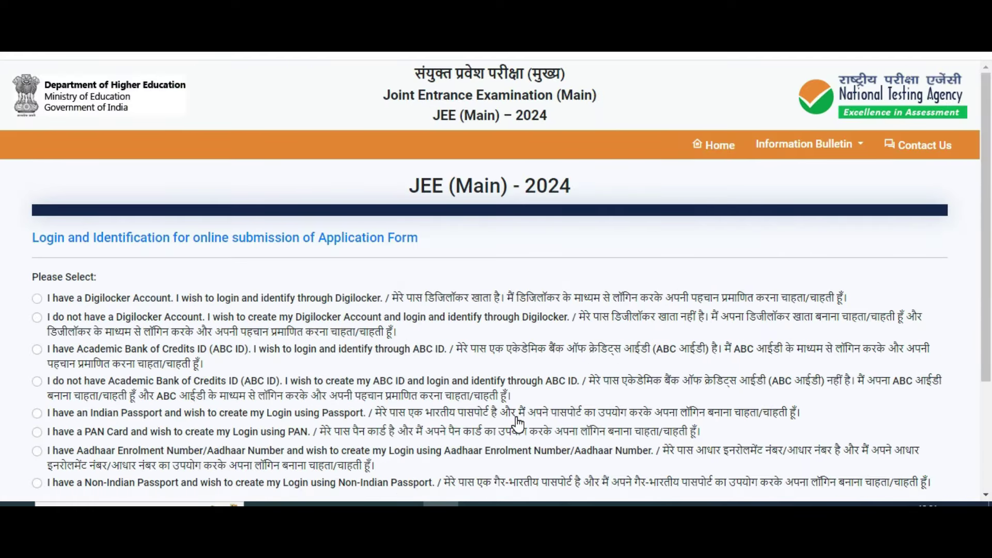
# Choose to create the login using the Aadhaar Enrolment Number/Aadhaar Number, enter the number and proceed
pyautogui.scroll(-3, 518, 425)
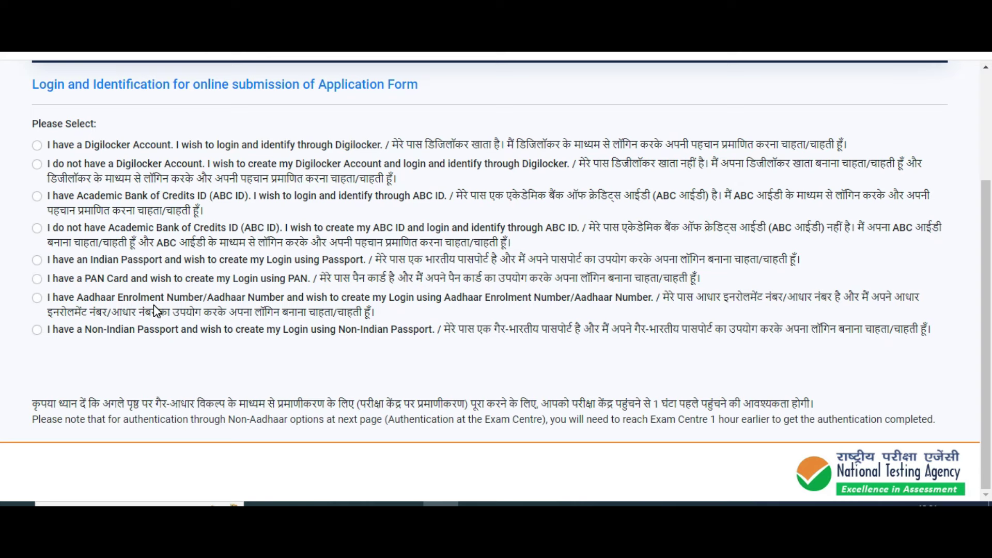
pyautogui.click(39, 165)
pyautogui.click(39, 300)
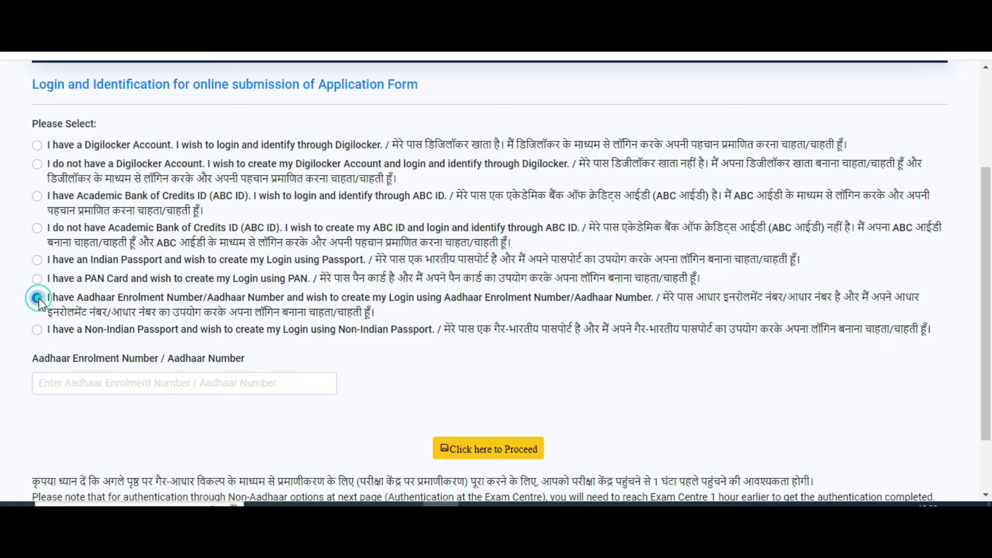
pyautogui.click(210, 377)
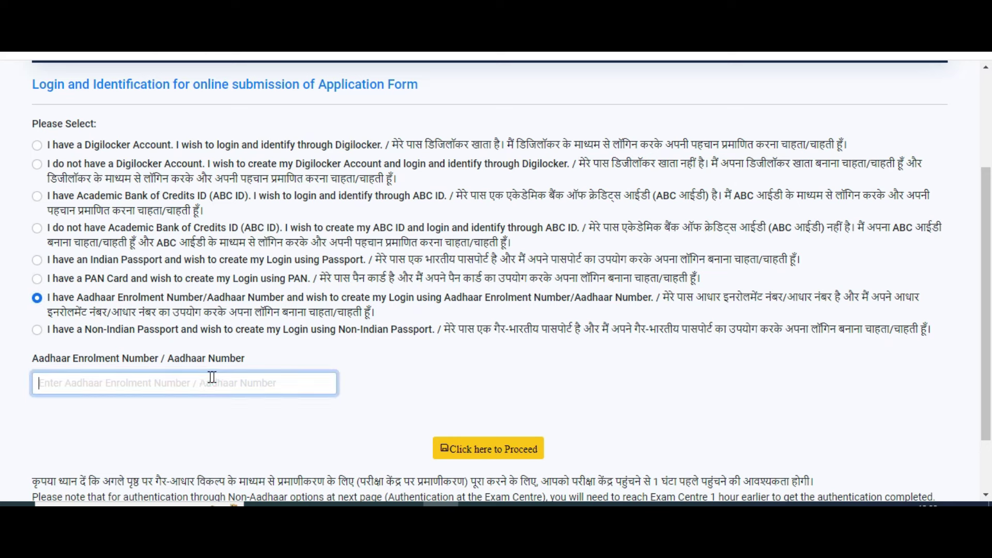
pyautogui.click(460, 440)
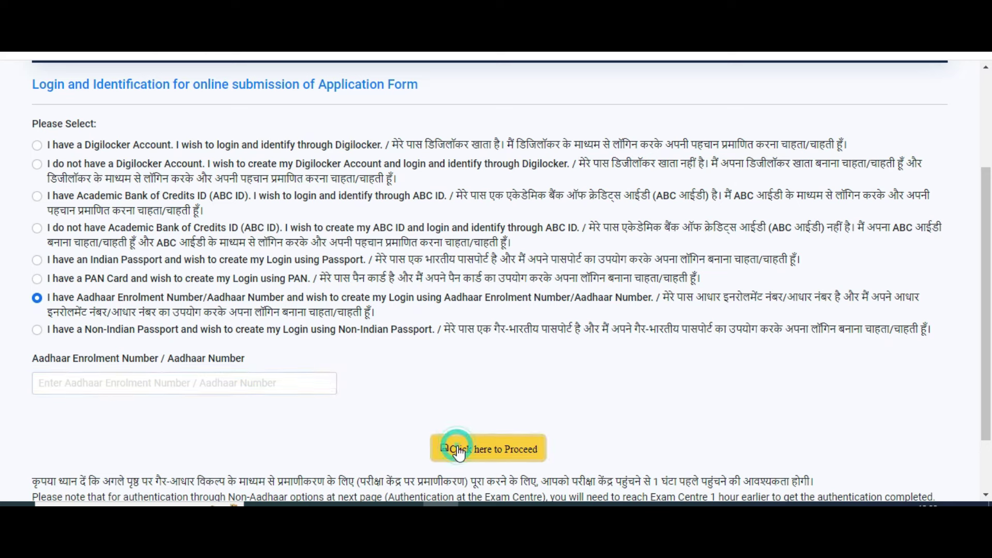
pyautogui.click(209, 387)
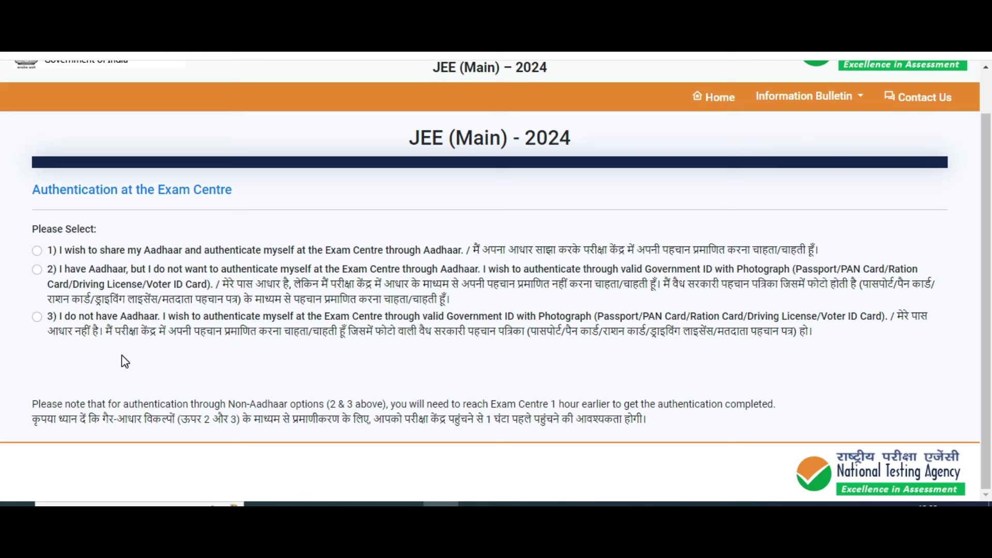
# Choose to share Aadhaar for authentication at the Exam Centre, enter the Aadhaar number and proceed
pyautogui.click(37, 251)
pyautogui.click(491, 448)
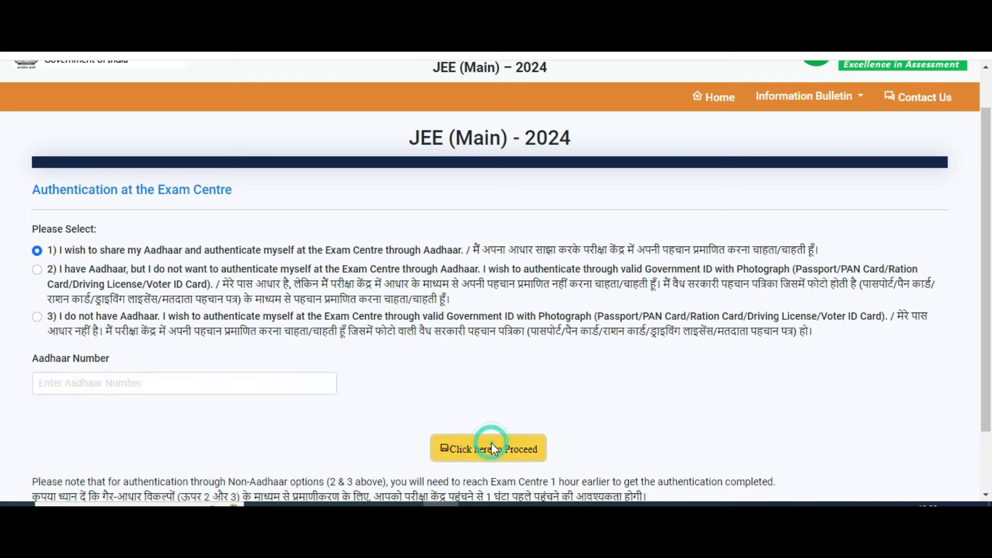
pyautogui.click(257, 388)
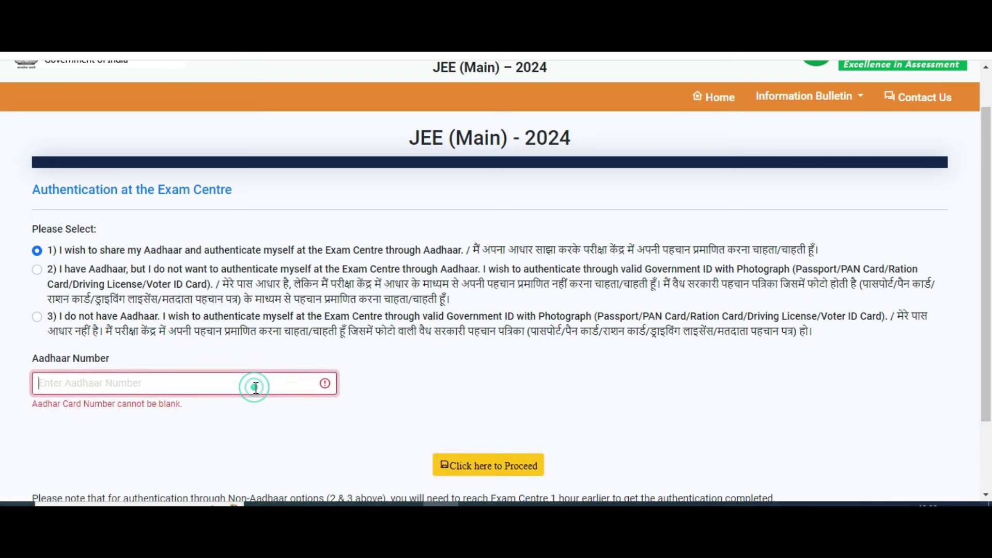
pyautogui.write('65')
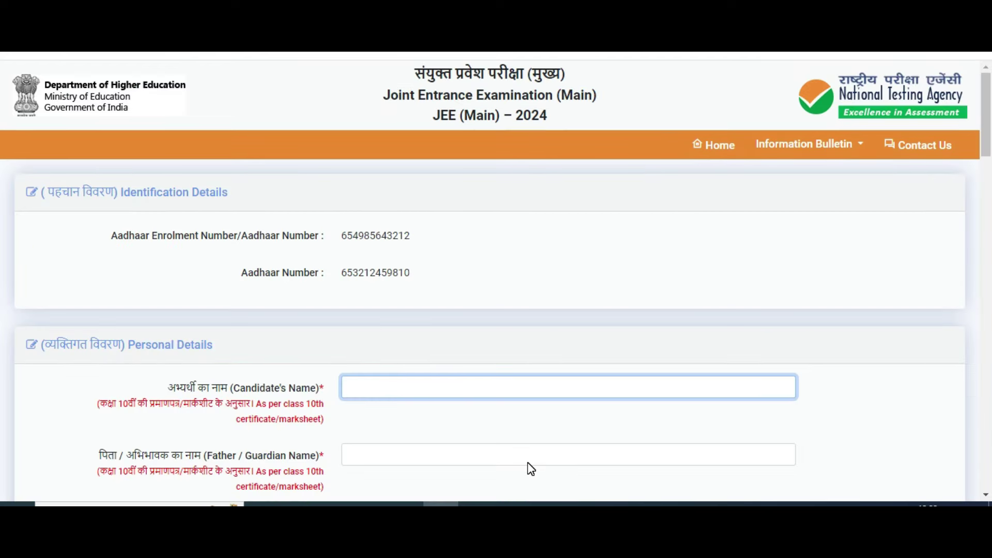
# Look through the Personal Details fields, from the candidate's and parents' names to the identity type and identification number
pyautogui.scroll(-2, 528, 463)
pyautogui.scroll(-2, 530, 466)
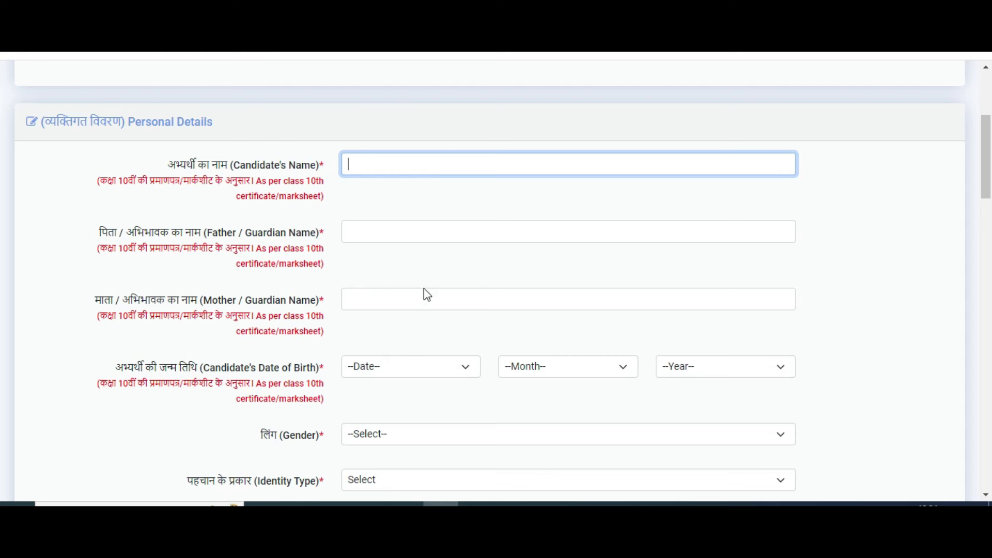
pyautogui.click(328, 304)
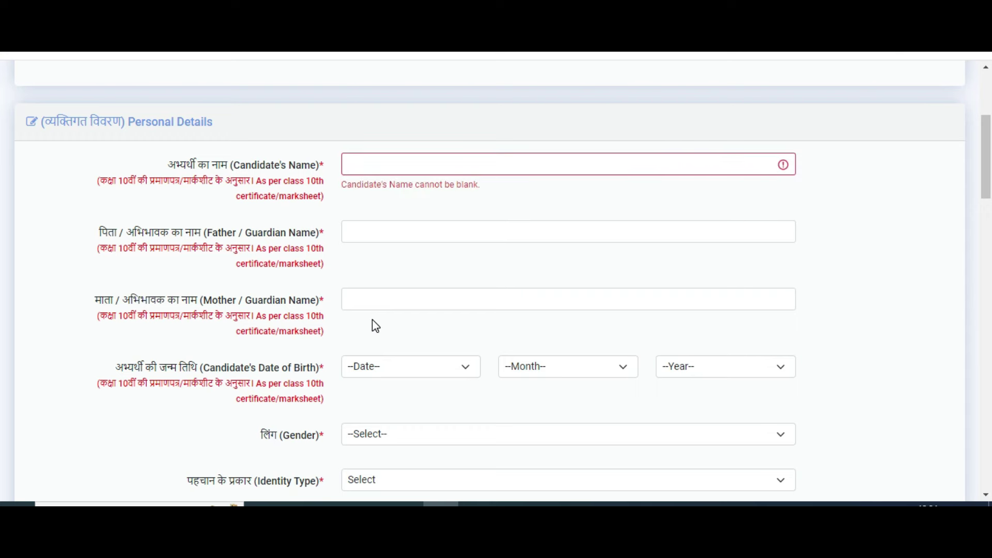
pyautogui.scroll(-2, 372, 321)
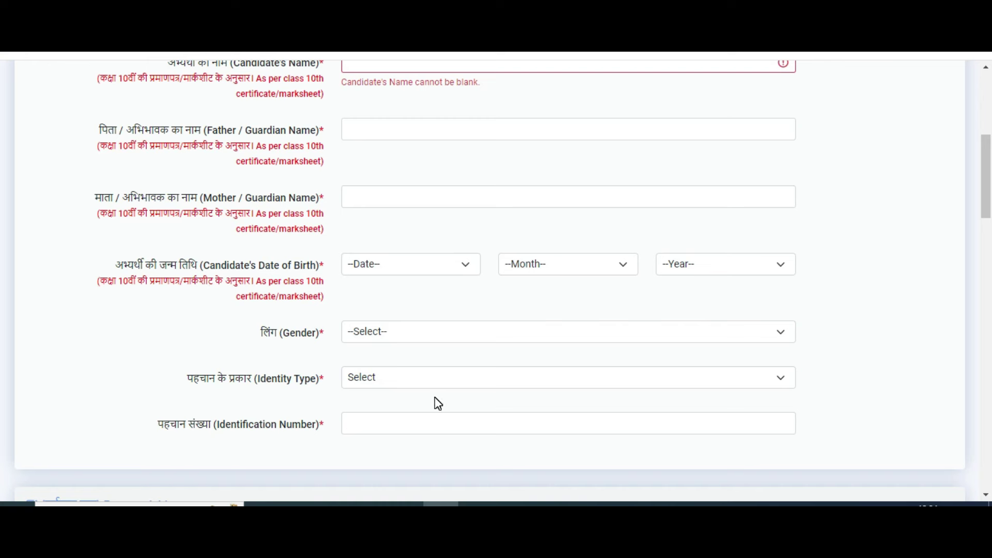
pyautogui.scroll(-3, 436, 403)
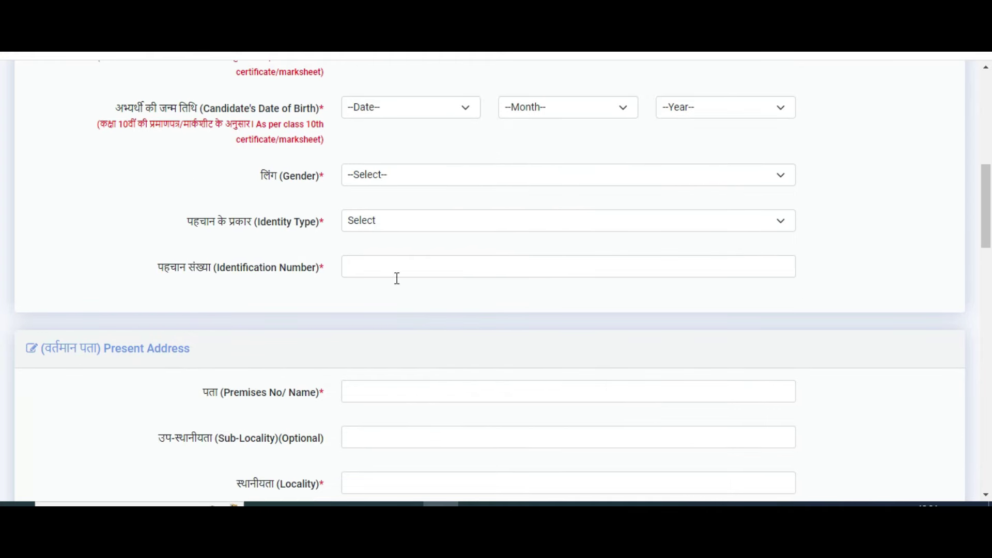
pyautogui.click(433, 223)
pyautogui.click(290, 293)
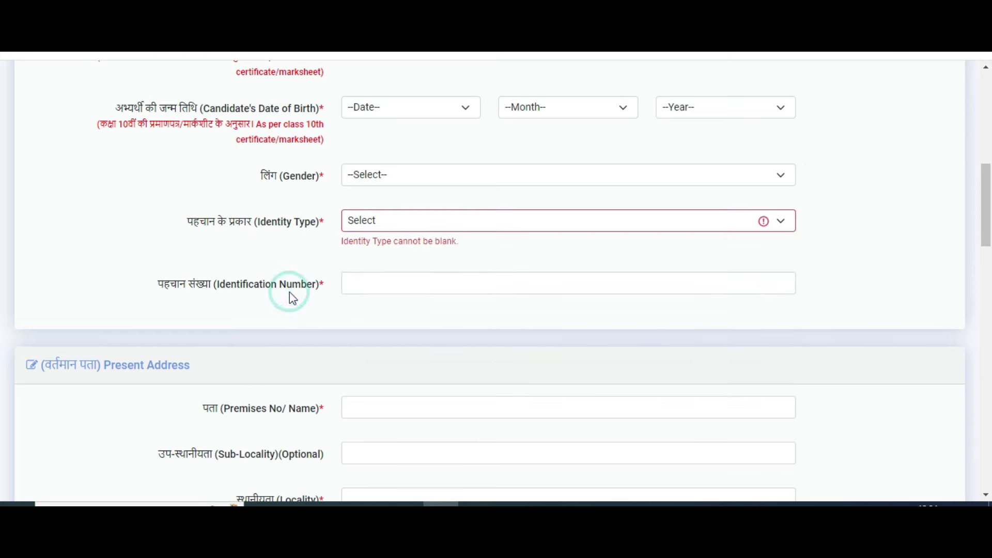
# Look through the Present Address fields, from premises, locality, country and pin code to mobile number and email confirmation
pyautogui.scroll(-3, 515, 340)
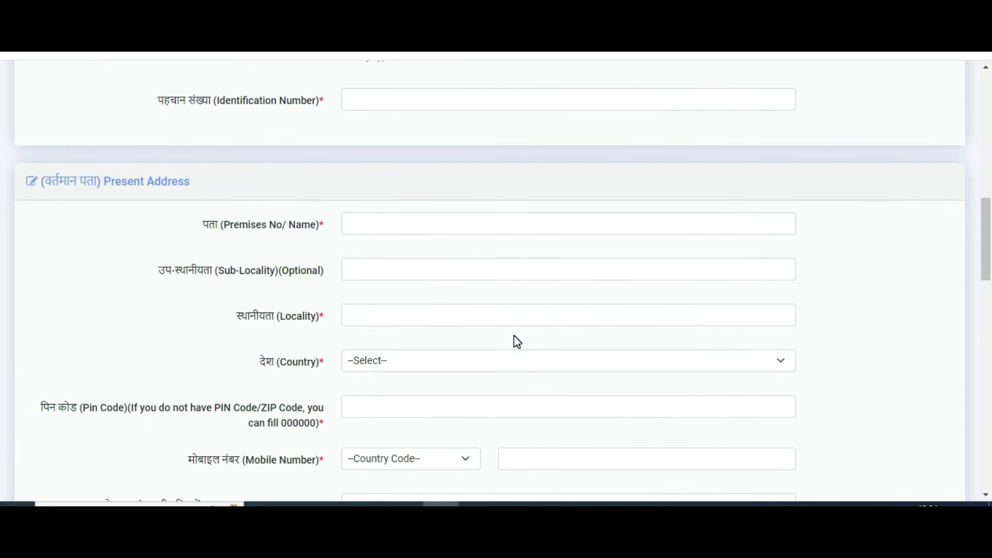
pyautogui.scroll(-2, 516, 340)
pyautogui.click(432, 145)
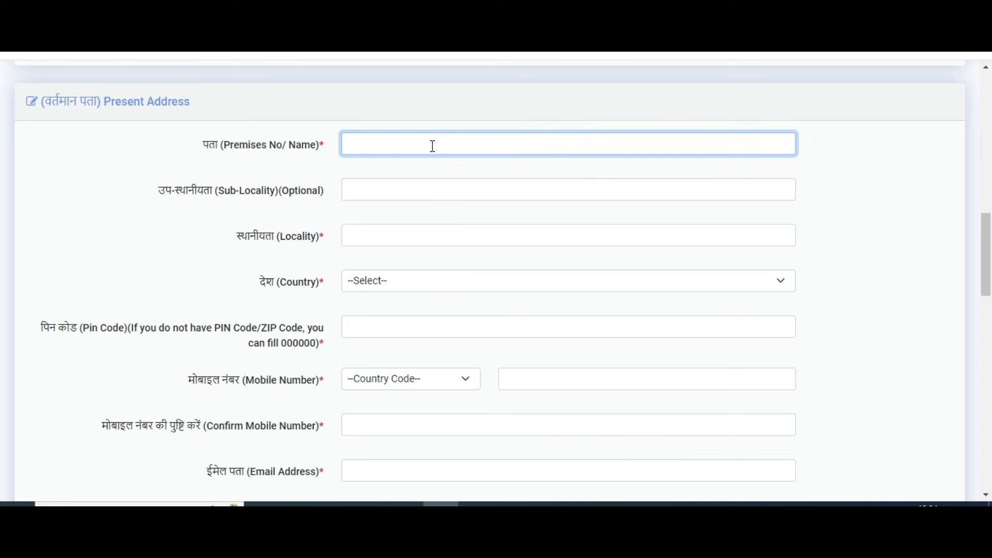
pyautogui.click(413, 192)
pyautogui.click(399, 249)
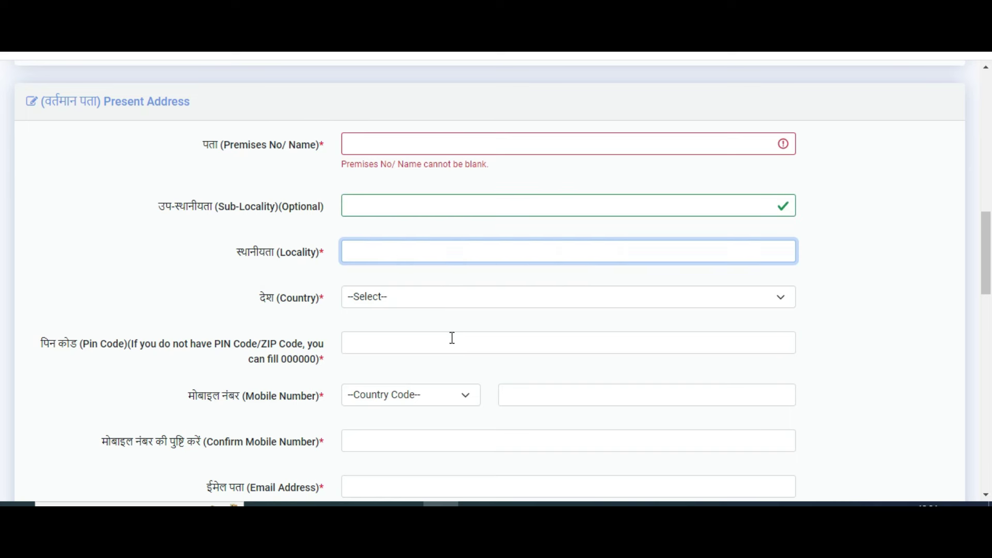
pyautogui.scroll(-3, 452, 338)
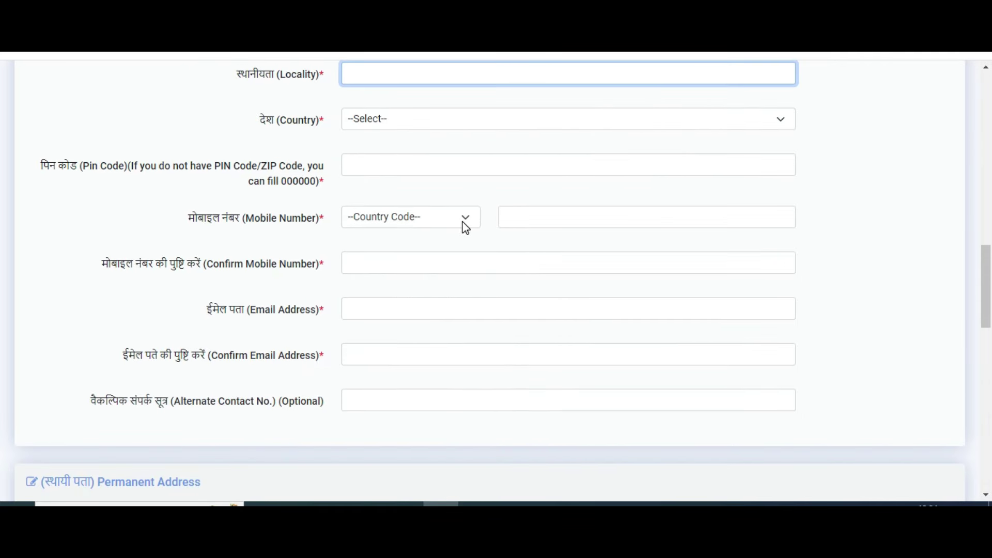
pyautogui.click(554, 217)
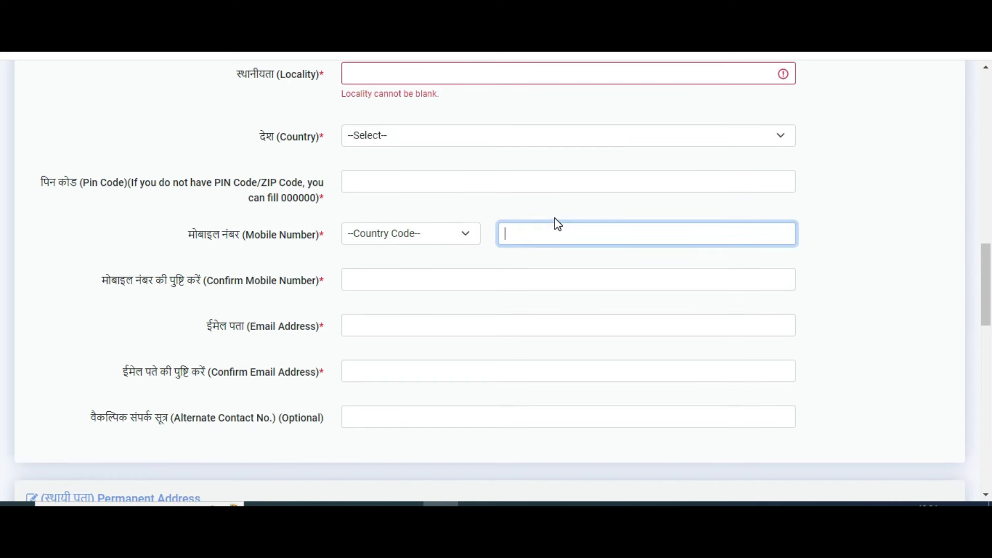
pyautogui.click(484, 276)
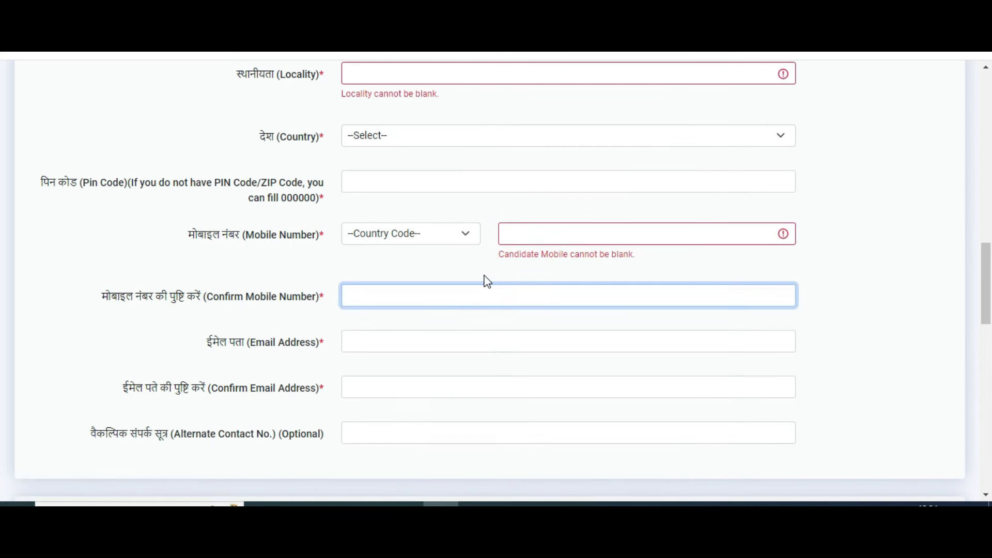
pyautogui.click(440, 338)
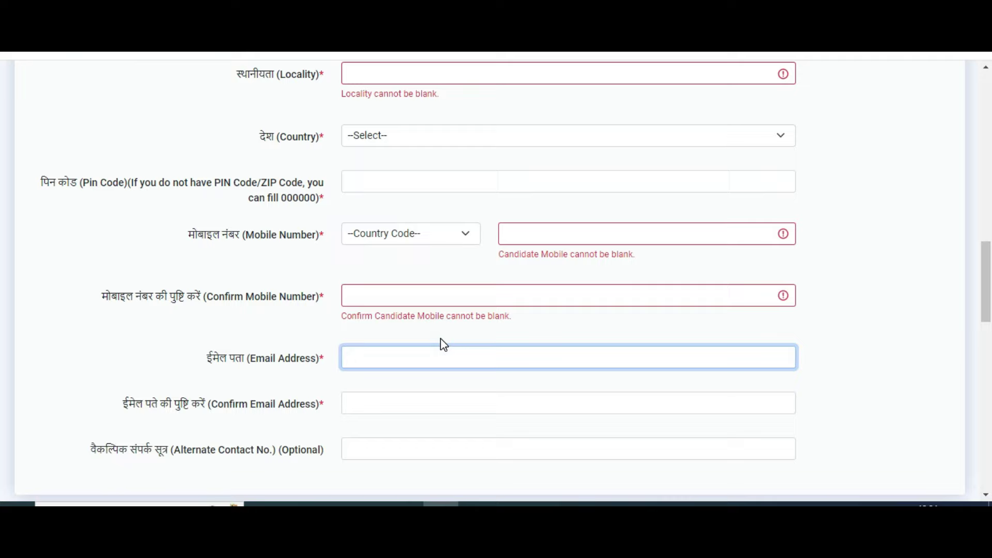
pyautogui.scroll(-3, 443, 345)
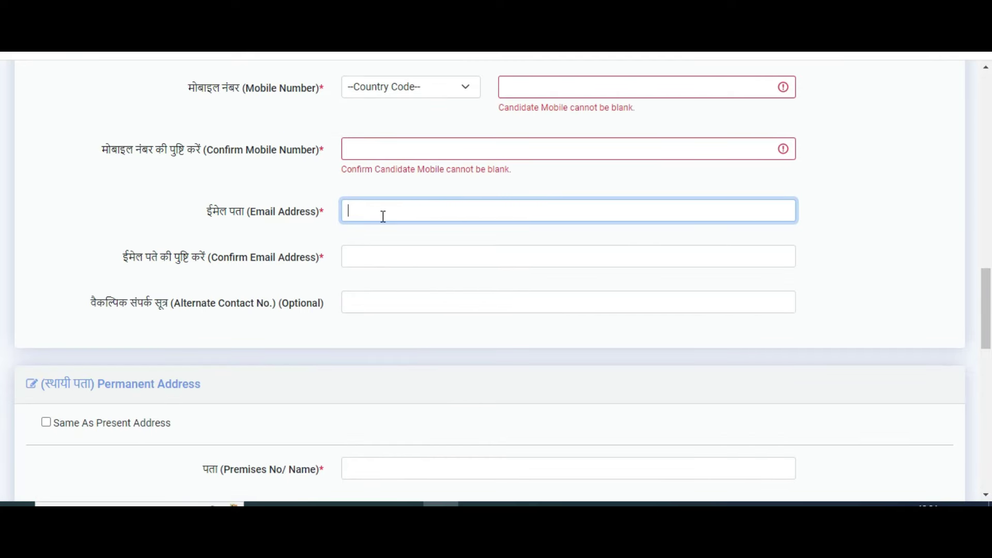
pyautogui.click(379, 256)
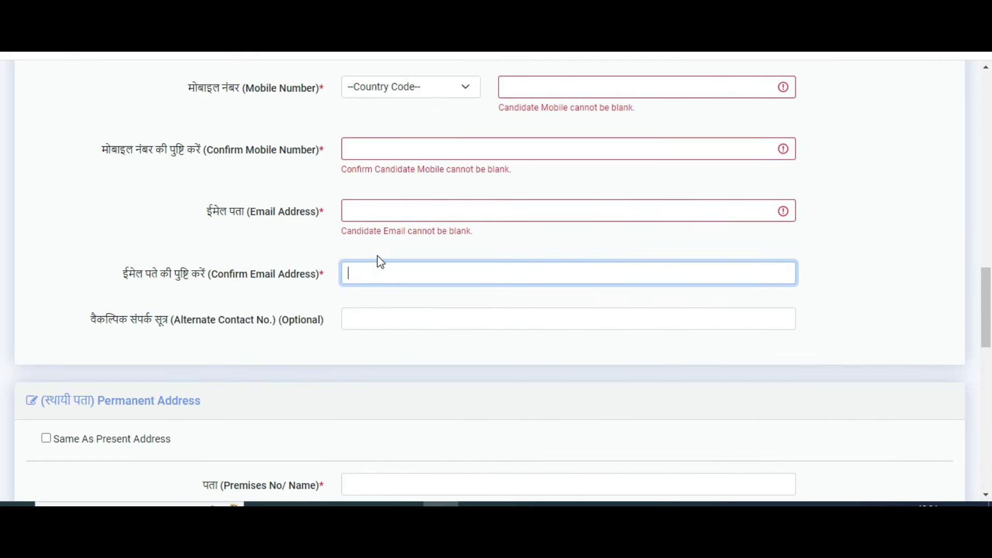
# Look through the Permanent Address and Choose Password fields, including the password rules and the security question choices
pyautogui.scroll(-5, 394, 317)
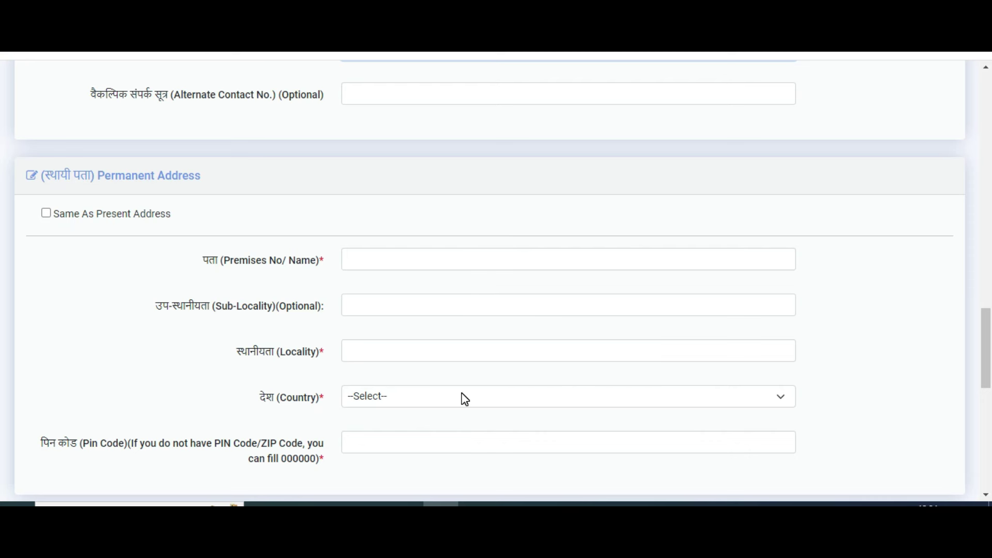
pyautogui.scroll(-3, 465, 399)
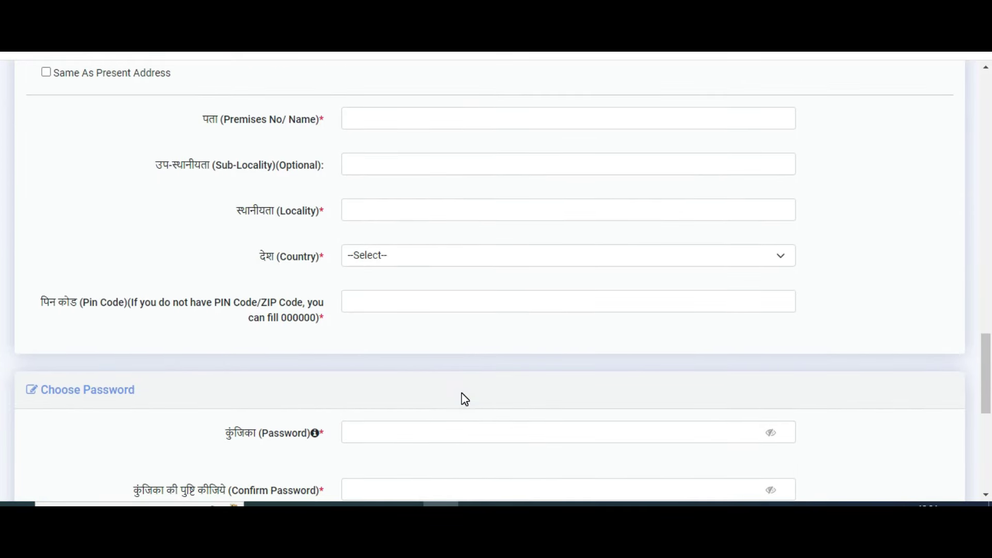
pyautogui.scroll(-3, 586, 341)
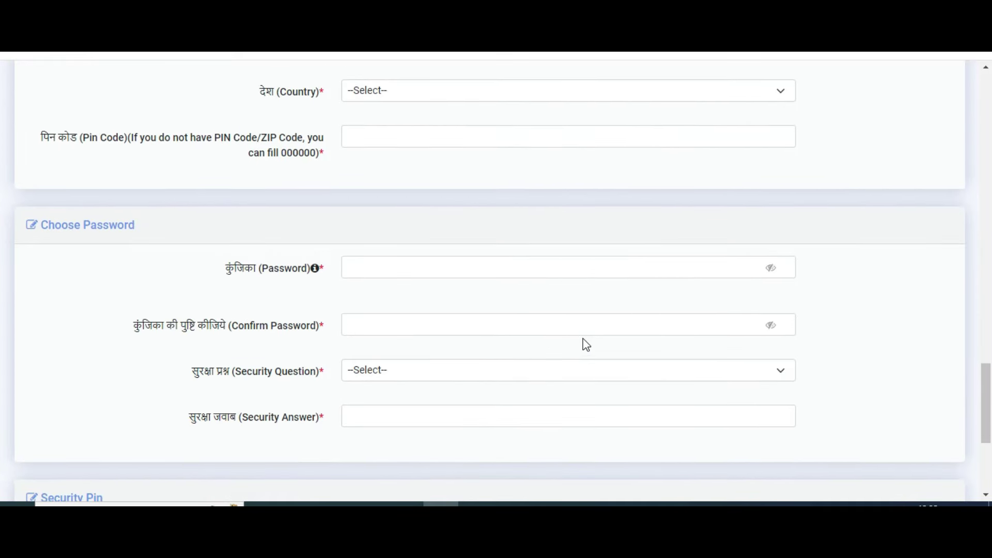
pyautogui.click(490, 268)
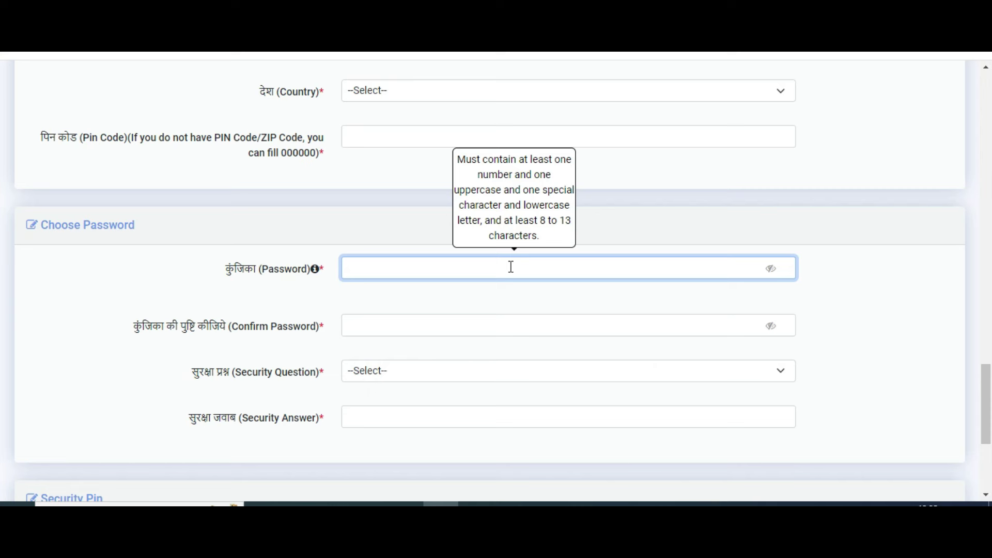
pyautogui.scroll(-2, 511, 266)
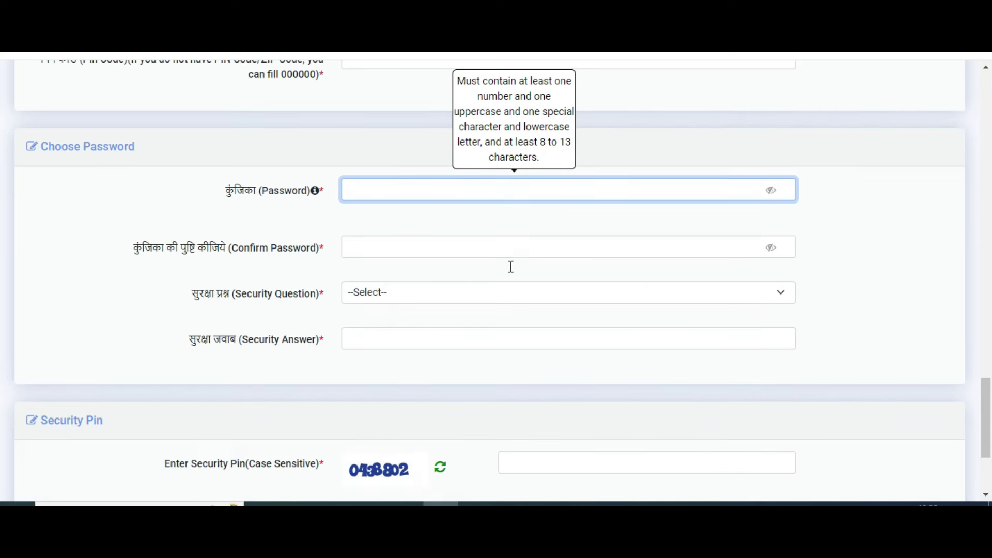
pyautogui.click(480, 303)
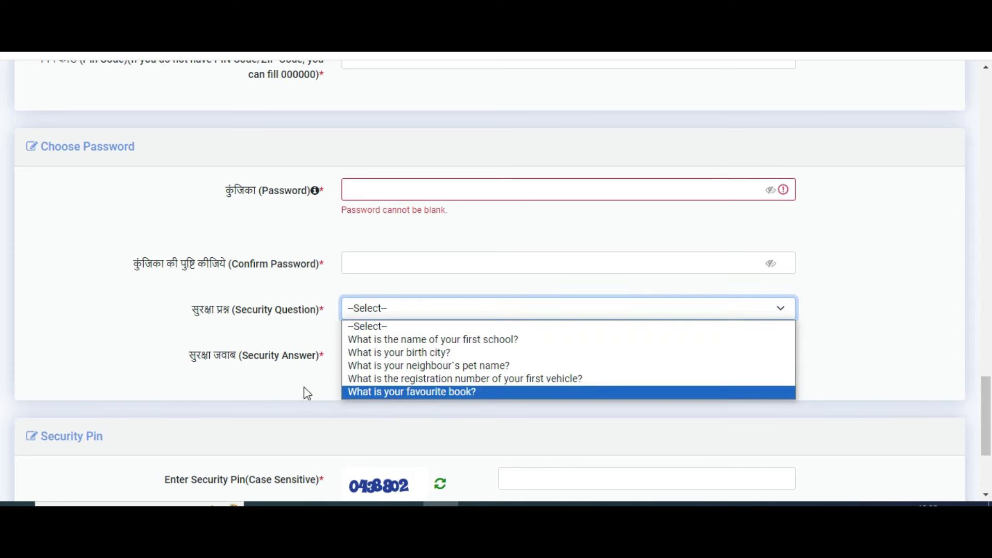
pyautogui.click(278, 383)
# Check the completed registration form from end to end and submit it for review
pyautogui.scroll(-5, 431, 419)
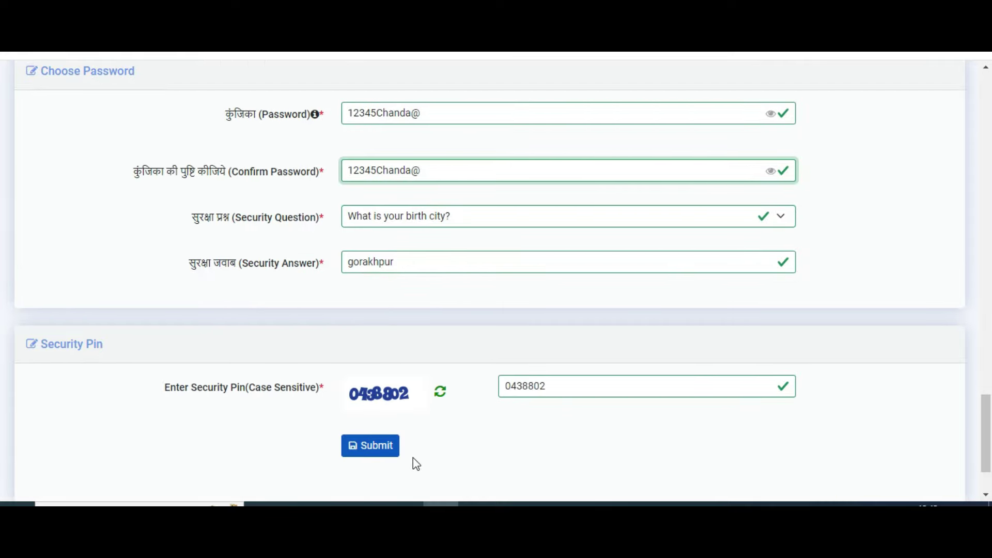
pyautogui.scroll(15, 780, 265)
pyautogui.scroll(5, 783, 266)
pyautogui.scroll(-20, 783, 265)
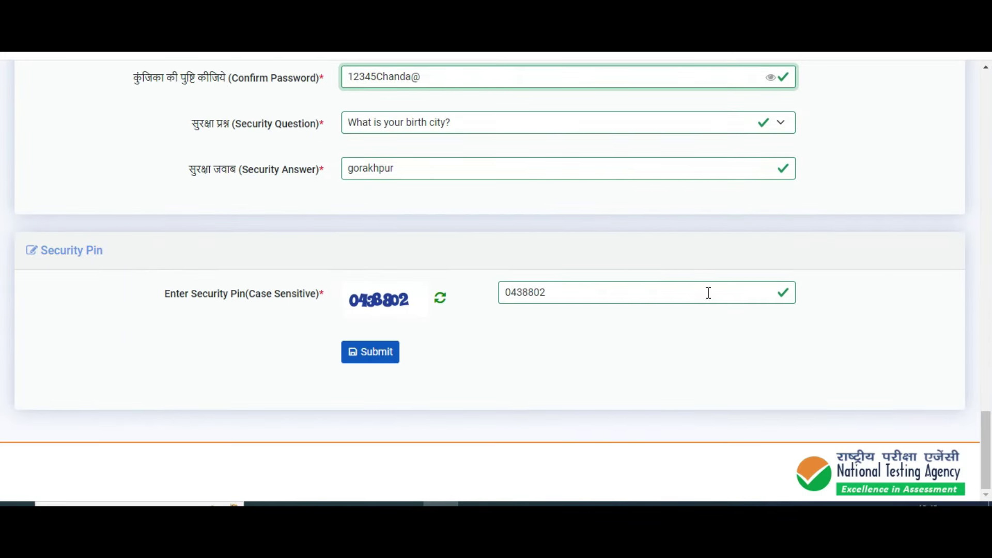
pyautogui.click(379, 353)
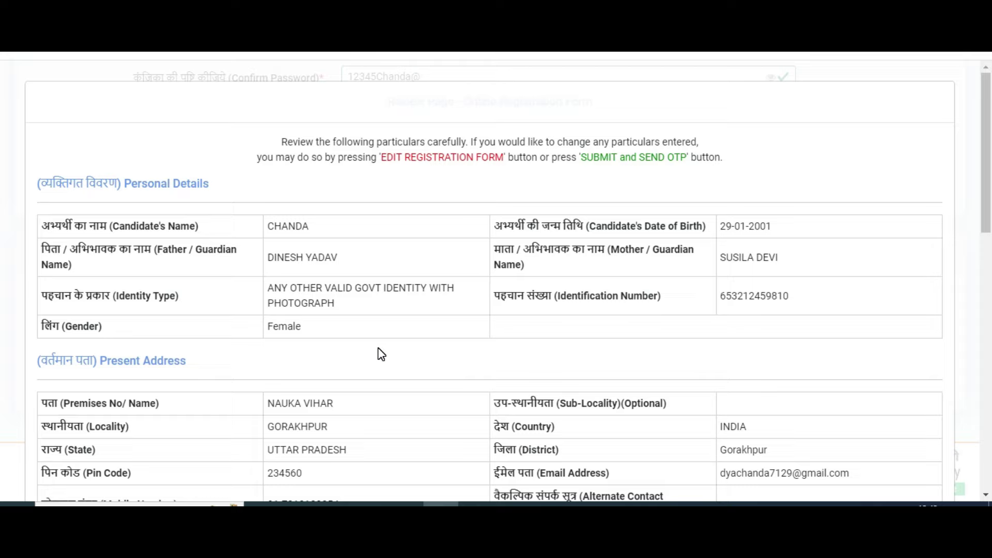
# Mark candidate name, father's name, mother's name, date of birth, gender, address, mobile number and email address as verified in the particulars checklist
pyautogui.scroll(-10, 381, 354)
pyautogui.scroll(-4, 381, 354)
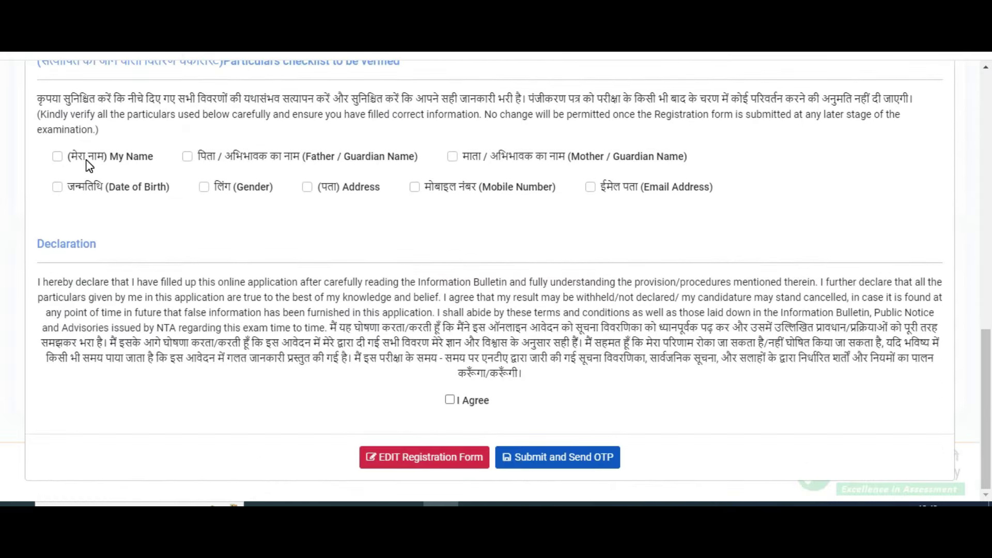
pyautogui.click(57, 156)
pyautogui.click(188, 156)
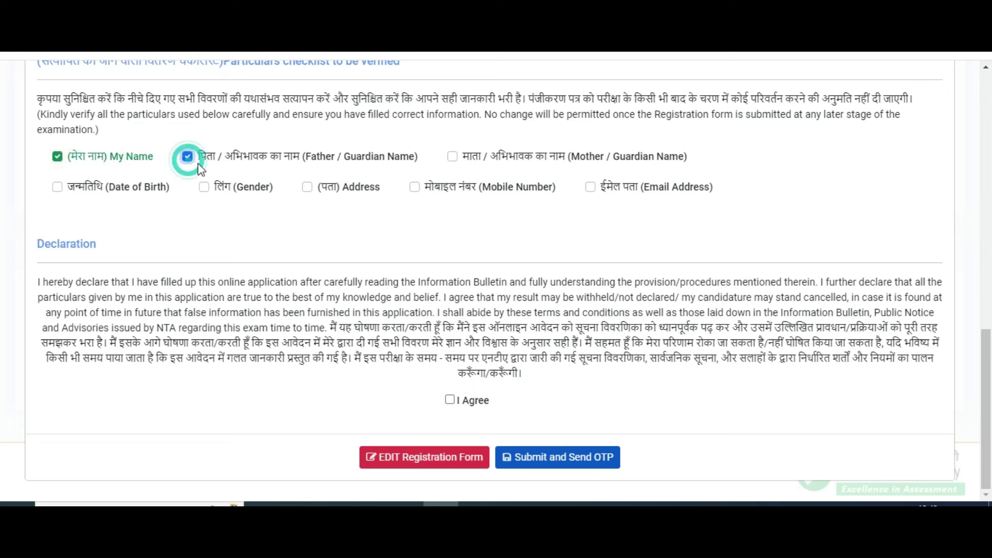
pyautogui.click(453, 157)
pyautogui.click(415, 187)
pyautogui.click(307, 187)
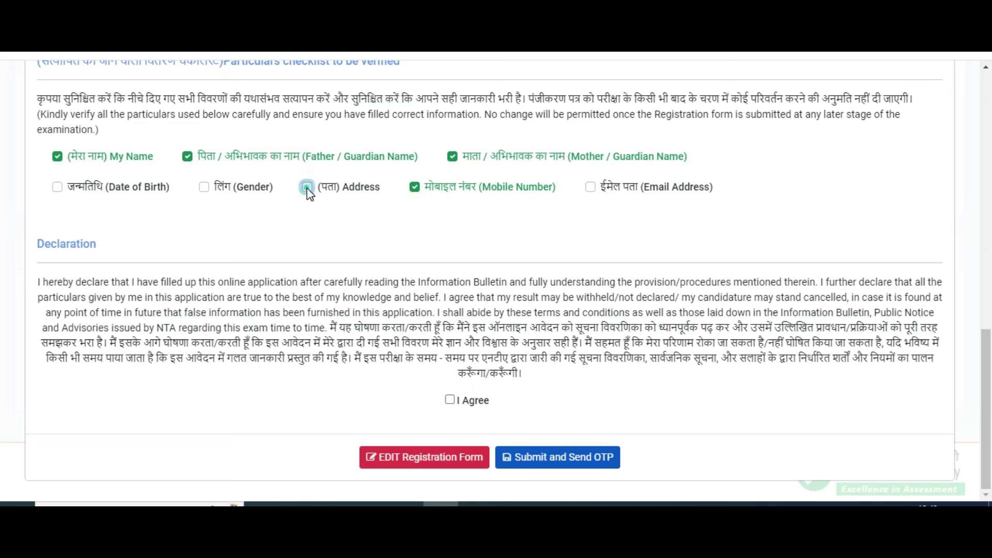
pyautogui.click(205, 188)
pyautogui.click(56, 190)
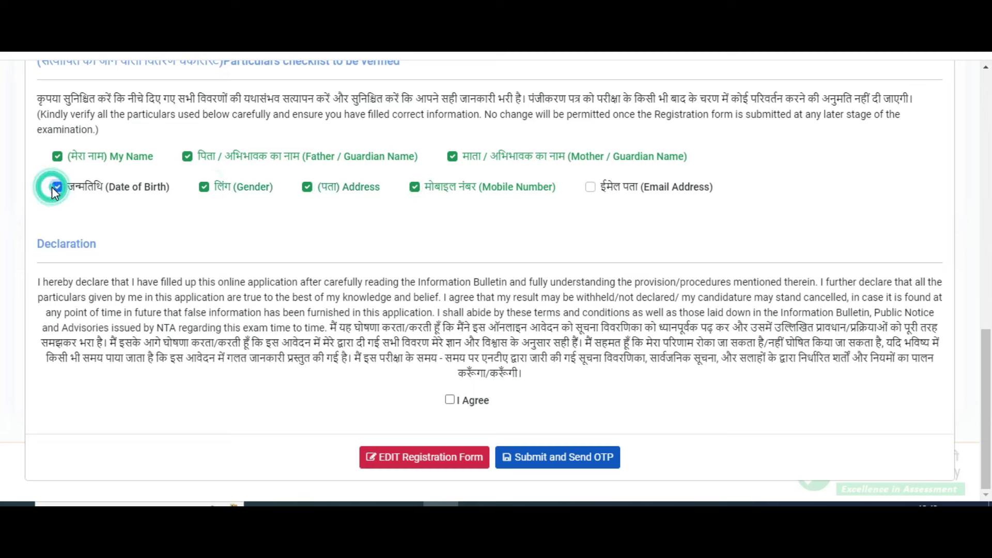
pyautogui.click(592, 188)
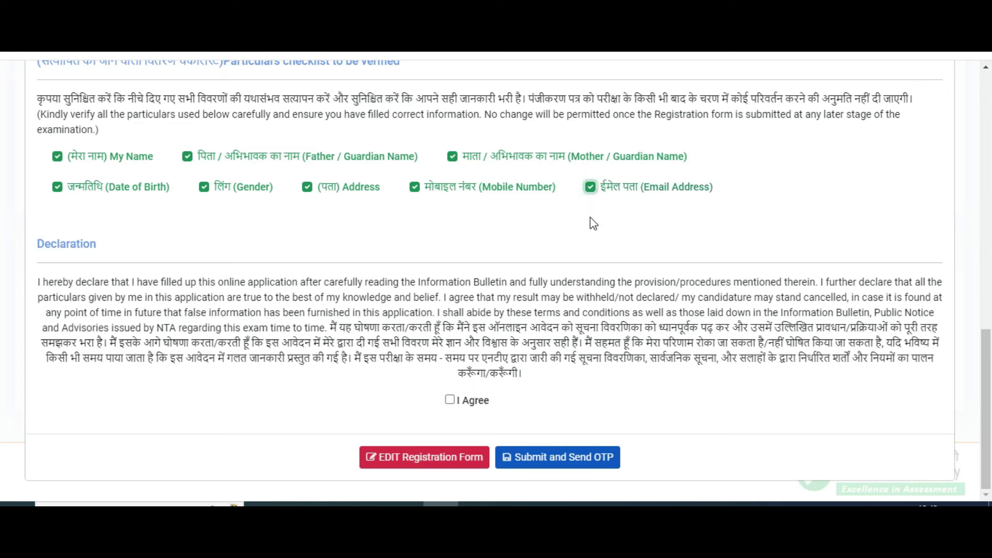
# Agree to the declaration, submit the registration form with an OTP request and confirm the submission
pyautogui.click(451, 401)
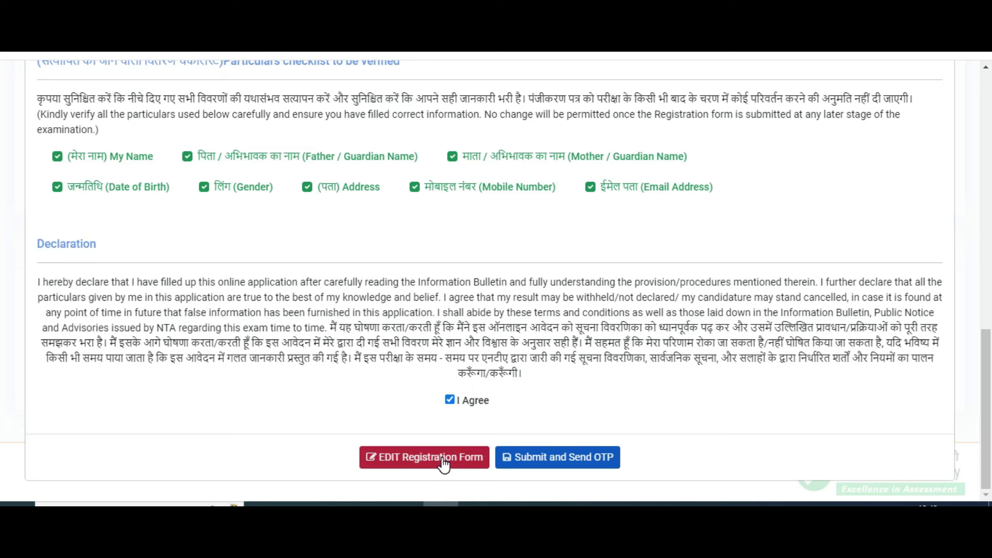
pyautogui.click(605, 459)
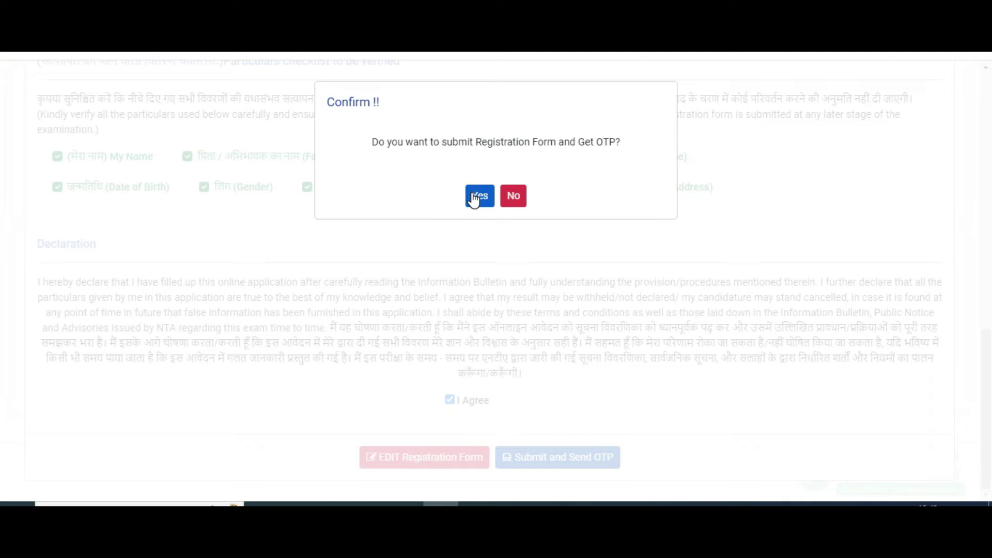
pyautogui.click(476, 196)
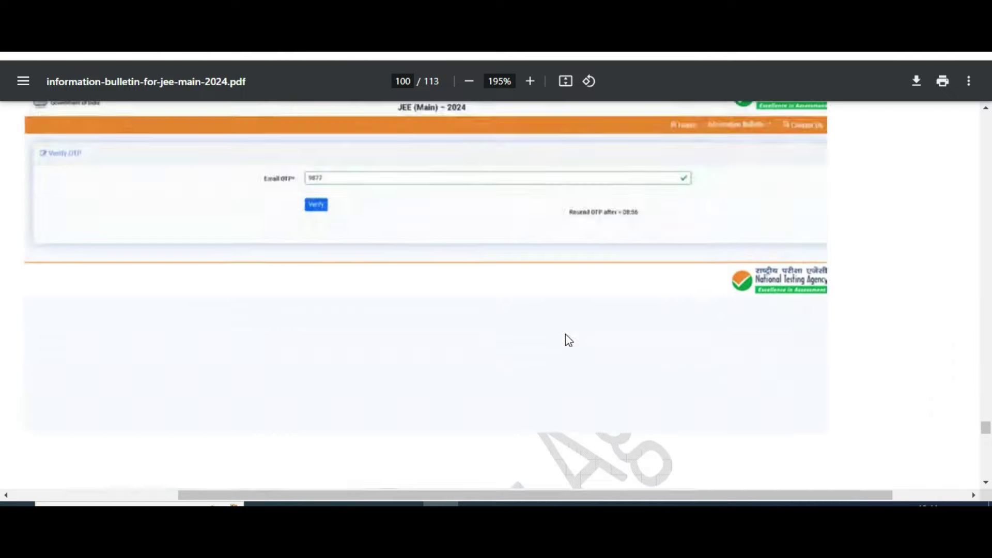
# Examine the OTP verification, account verified message and registration status samples on pages 100 to 101 of the JEE (Main) 2024 information bulletin
pyautogui.scroll(-10, 566, 335)
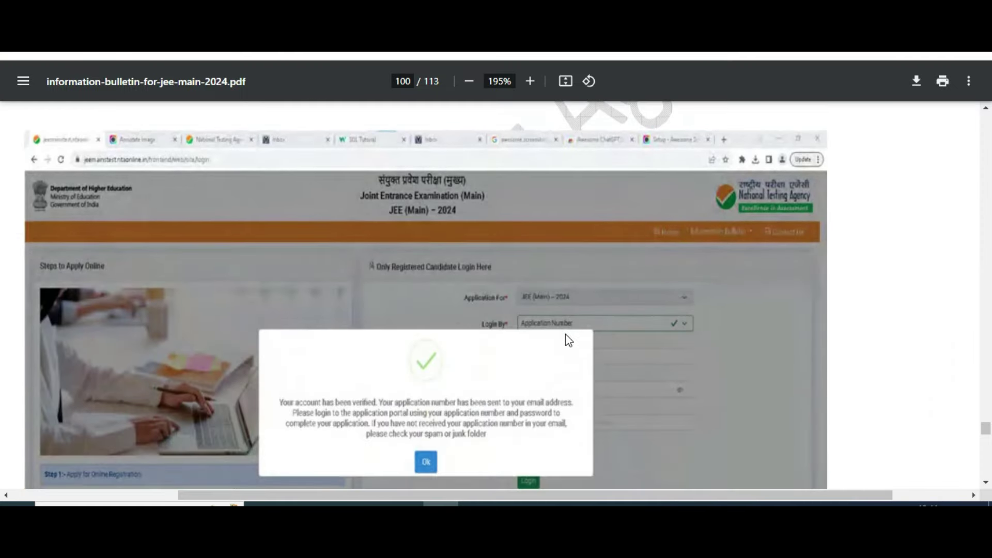
pyautogui.scroll(3, 567, 336)
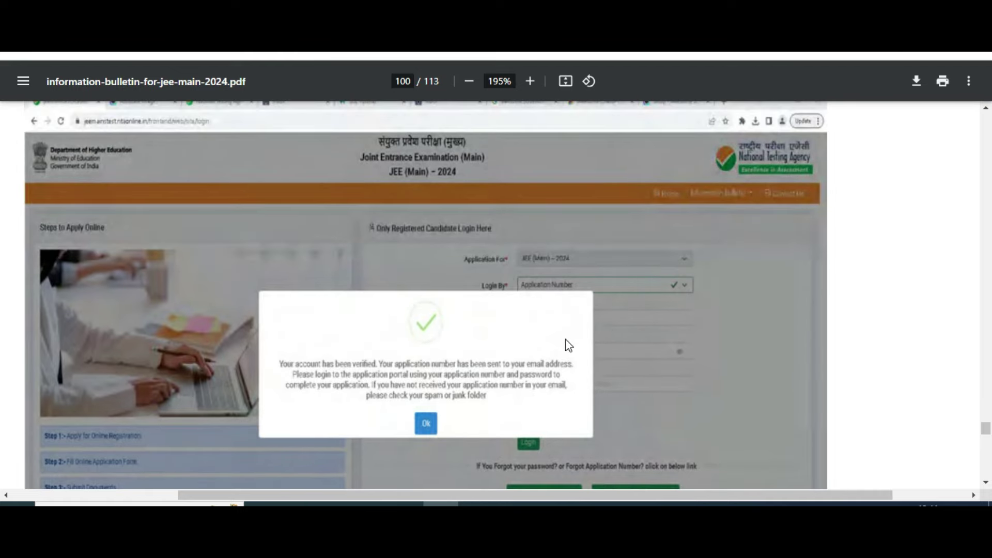
pyautogui.scroll(-12, 597, 423)
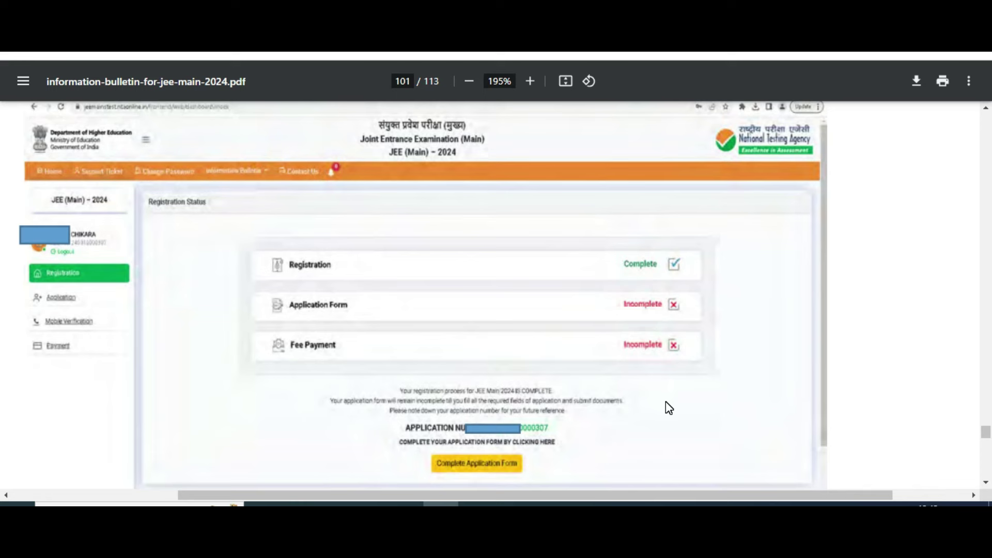
pyautogui.scroll(-2, 666, 402)
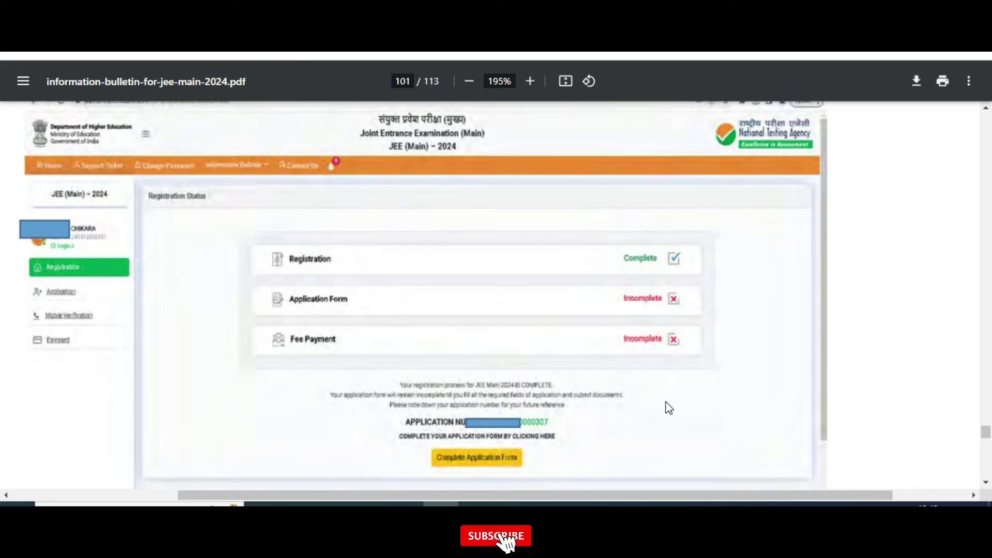
# Read through the bulletin's sample Personal Detail, Exam Detail, Educational Detail and Additional Details forms on pages 102 to 104
pyautogui.scroll(-8, 598, 398)
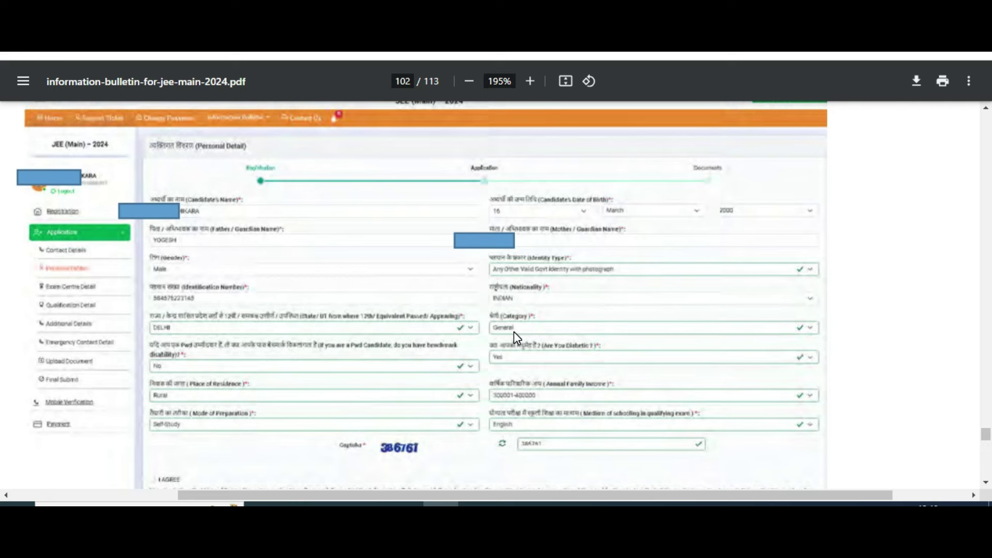
pyautogui.scroll(-3, 541, 398)
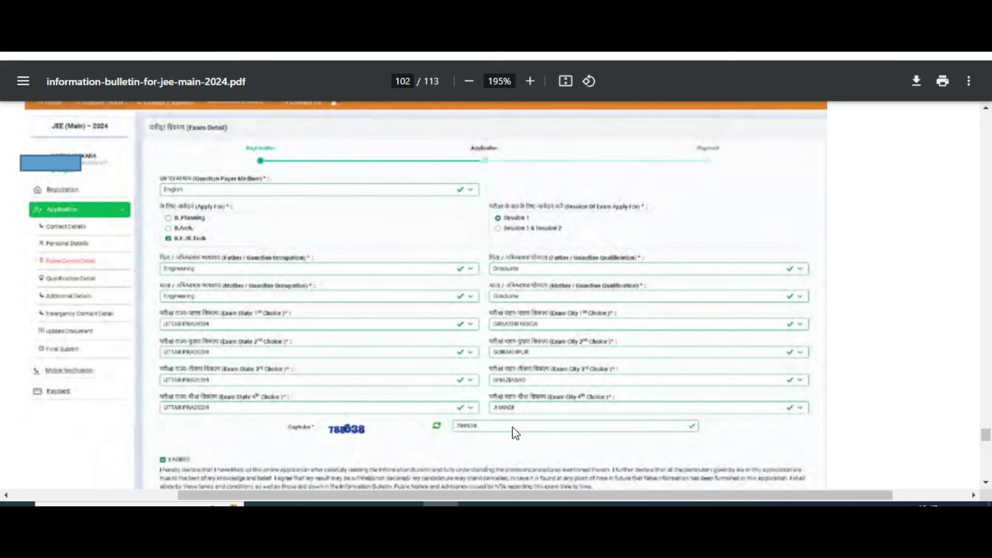
pyautogui.scroll(-10, 515, 433)
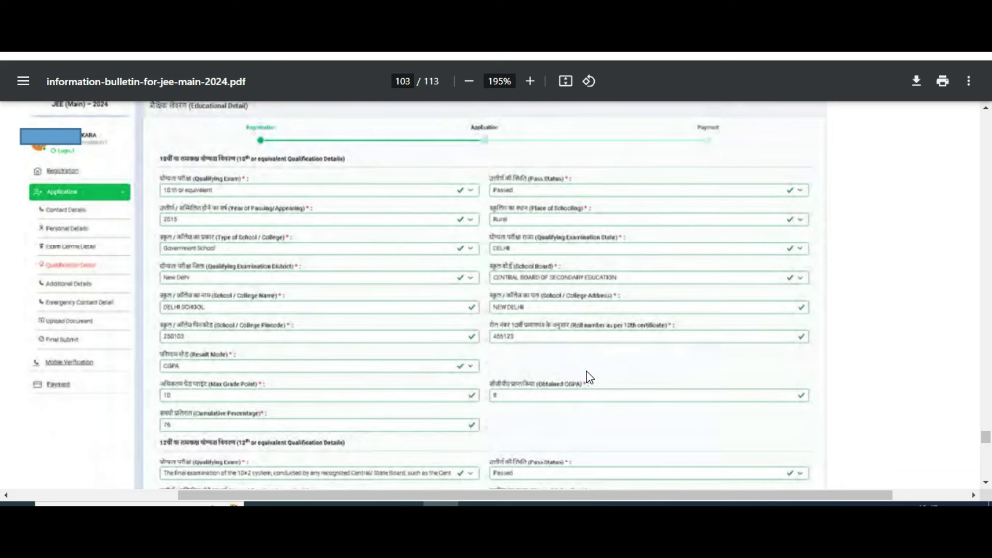
pyautogui.scroll(-3, 586, 371)
pyautogui.scroll(-1, 588, 372)
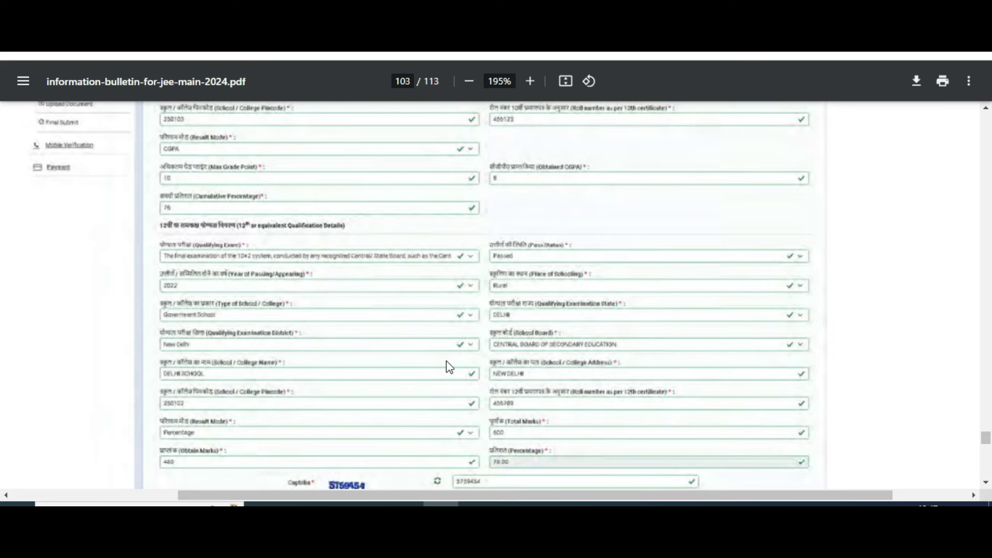
pyautogui.scroll(-1, 448, 369)
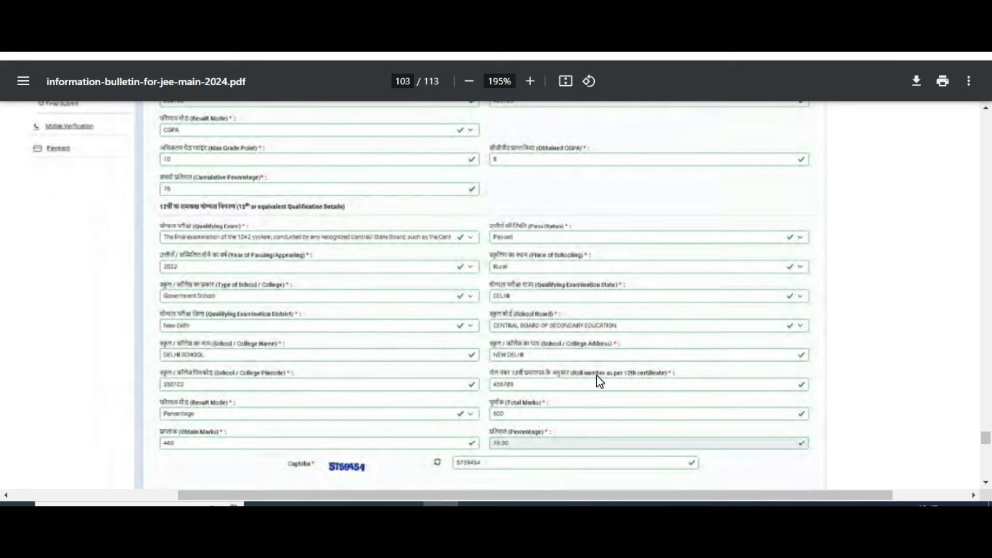
pyautogui.scroll(-10, 600, 382)
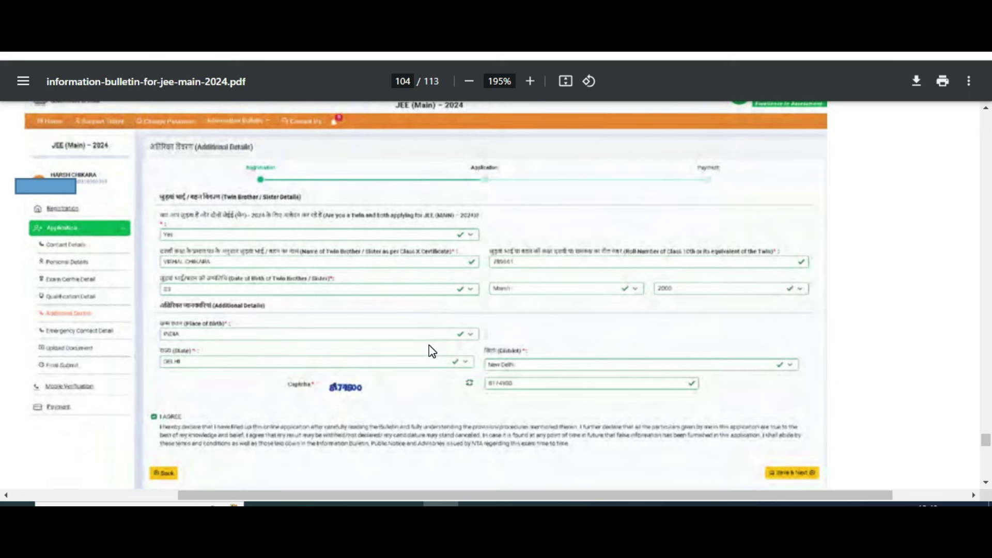
# Examine the bulletin's photo and signature upload specifications and the sample Review Application Form on pages 104 to 105
pyautogui.scroll(-8, 432, 351)
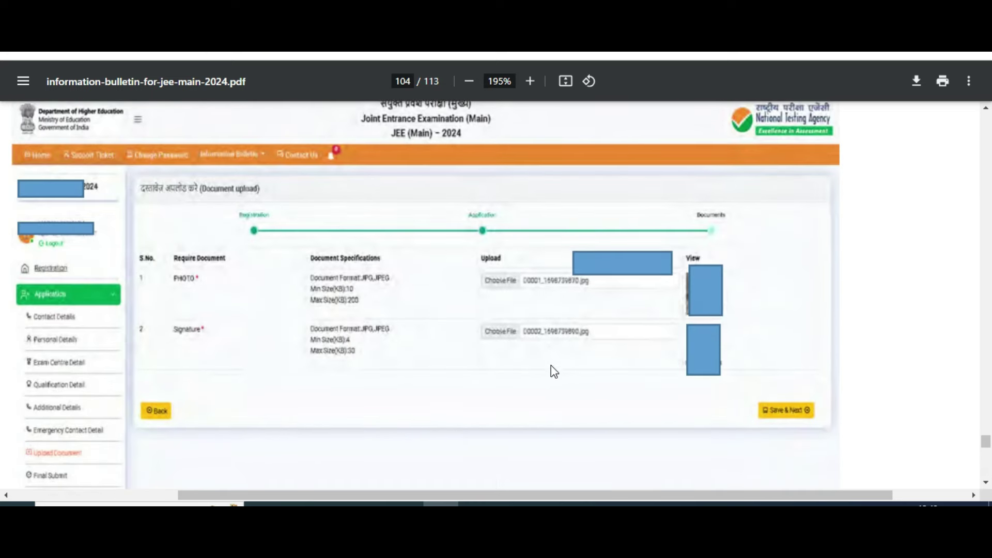
pyautogui.scroll(-1, 554, 372)
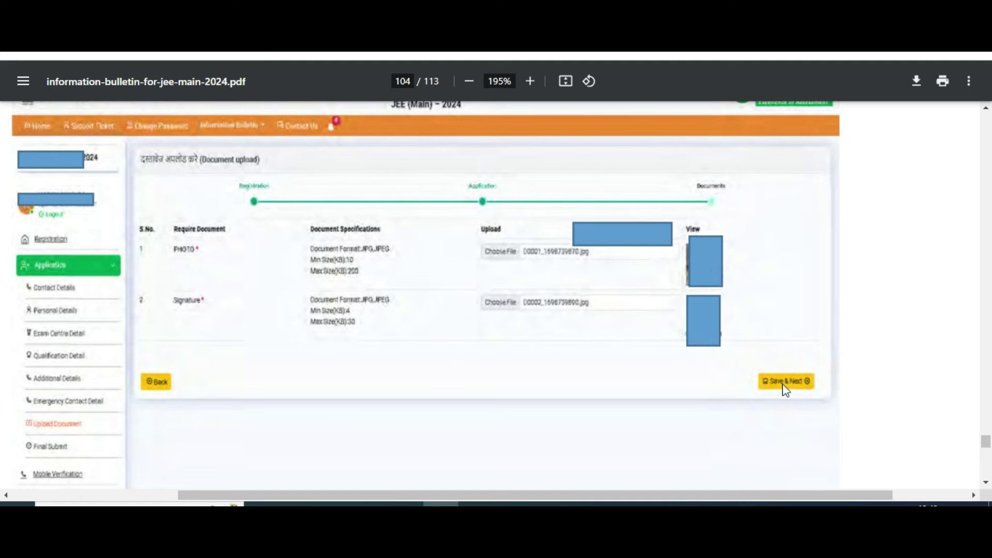
pyautogui.scroll(-5, 688, 402)
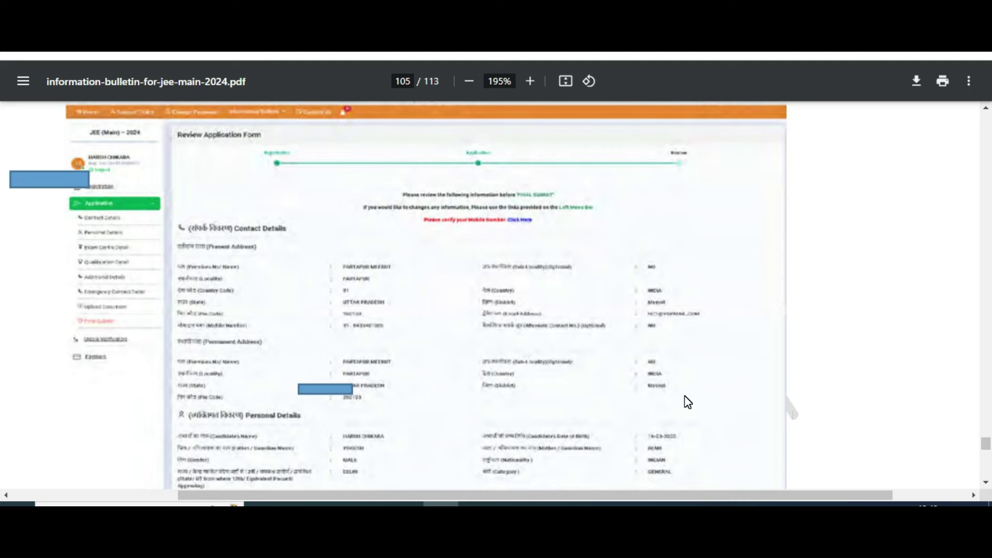
pyautogui.scroll(-5, 688, 401)
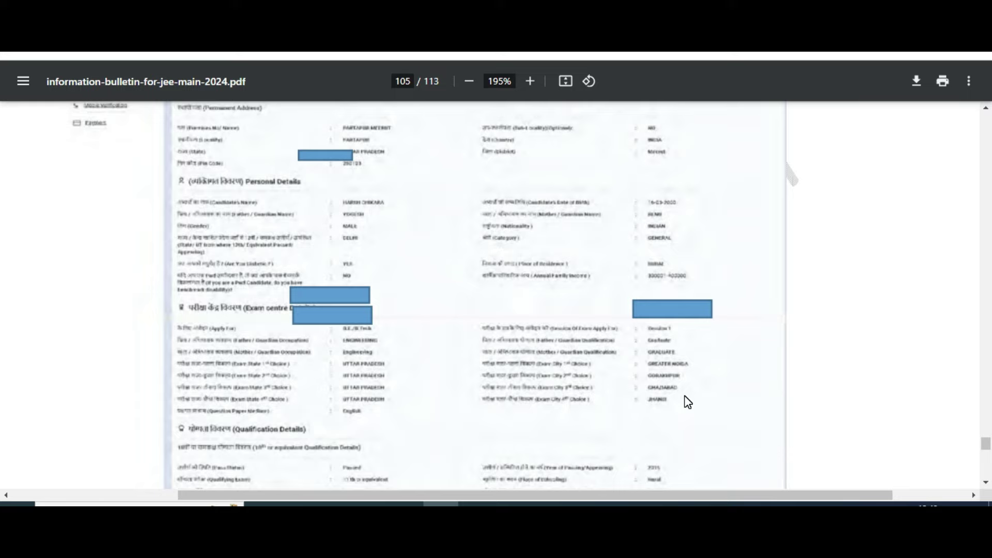
pyautogui.scroll(-6, 688, 402)
pyautogui.scroll(-4, 688, 402)
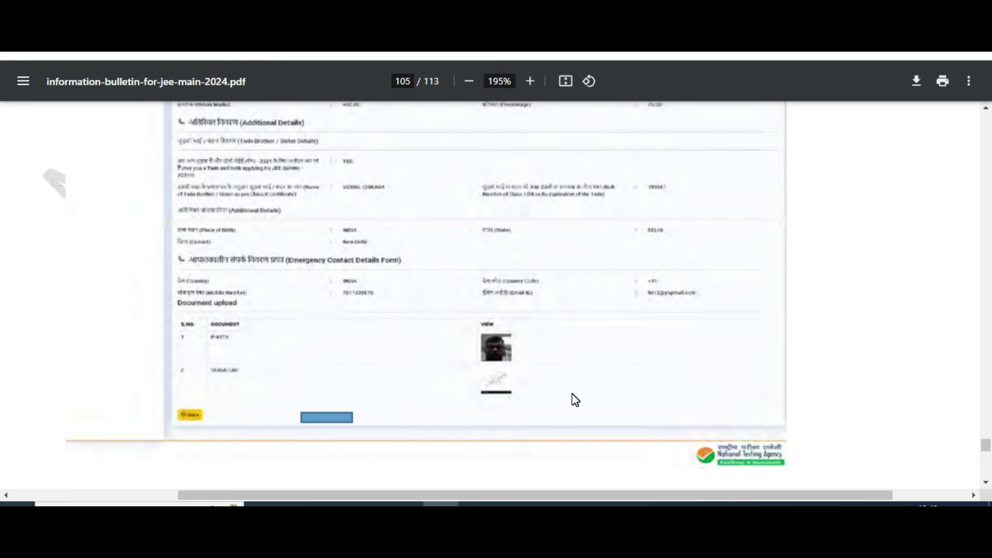
# Examine the bulletin's Mobile Verify sample and the Registration Status page that leads to fee payment
pyautogui.scroll(-6, 191, 219)
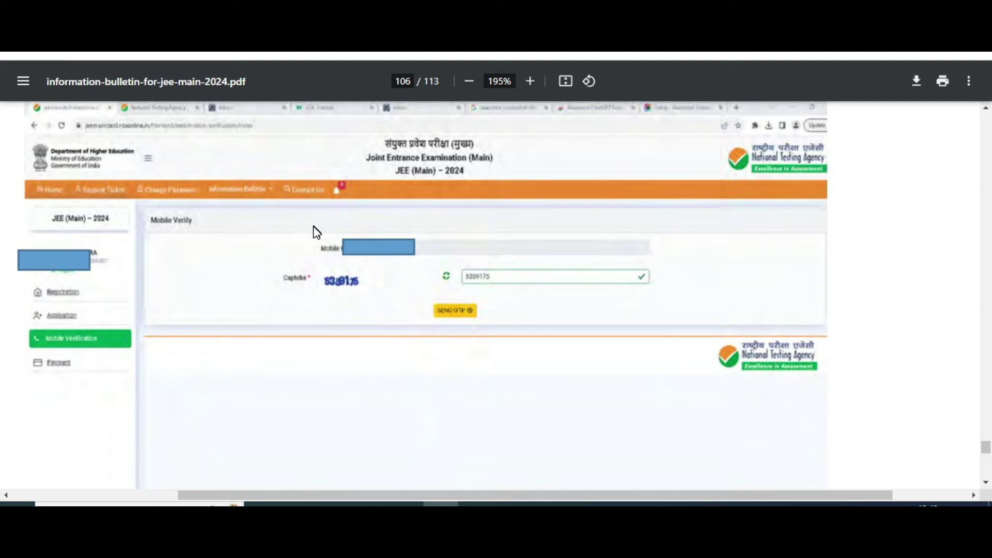
pyautogui.scroll(1, 315, 229)
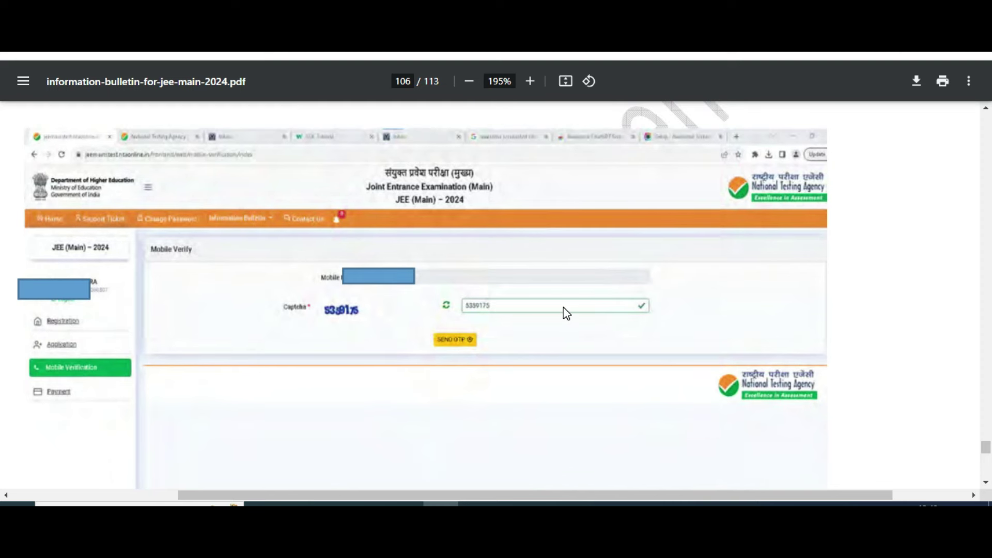
pyautogui.scroll(-10, 567, 314)
pyautogui.scroll(1, 567, 314)
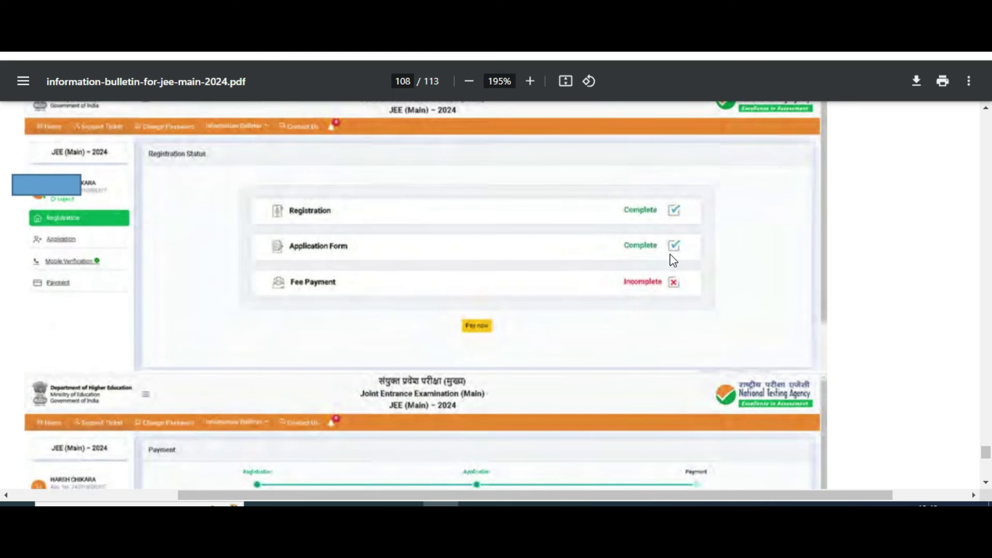
# Examine the bulletin's sample Payment page, SBI Epay and ICICI gateway choices and Payment Details dialog on pages 108 to 109
pyautogui.scroll(-2, 651, 345)
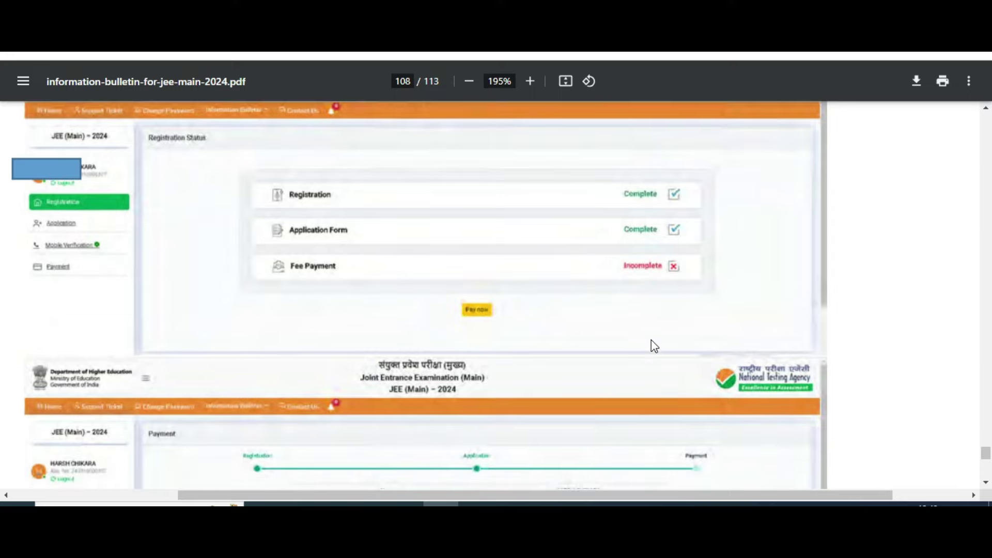
pyautogui.scroll(-3, 651, 340)
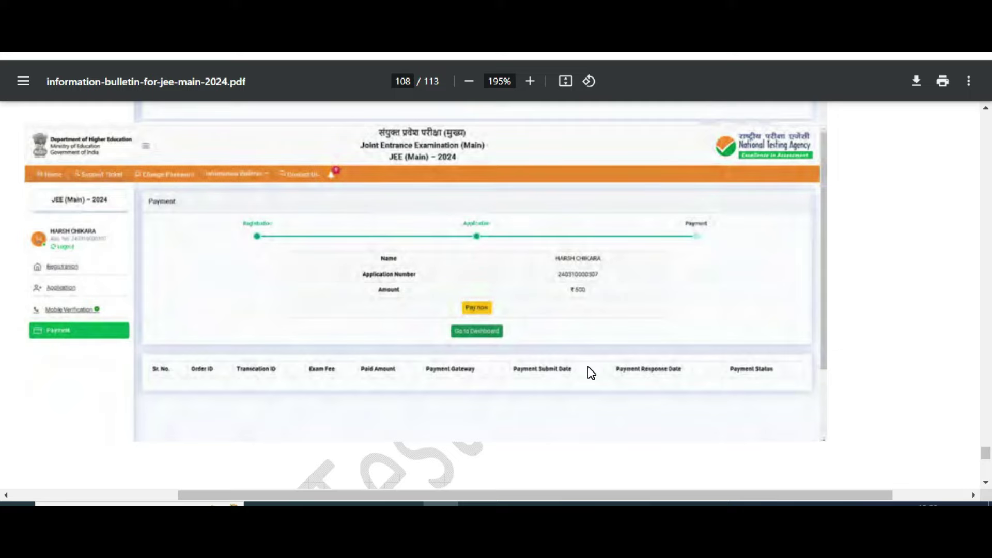
pyautogui.scroll(-6, 590, 373)
pyautogui.scroll(2, 589, 372)
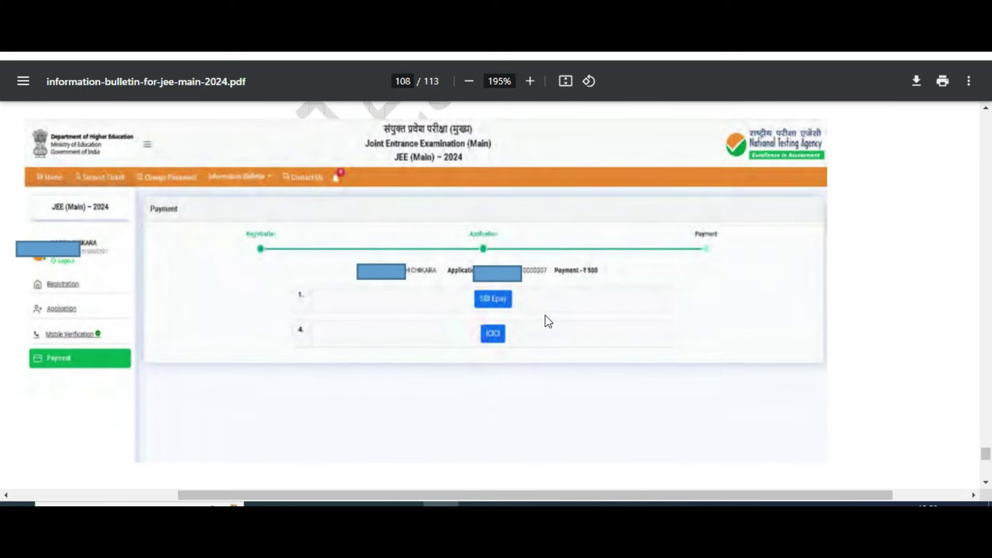
pyautogui.scroll(-6, 639, 314)
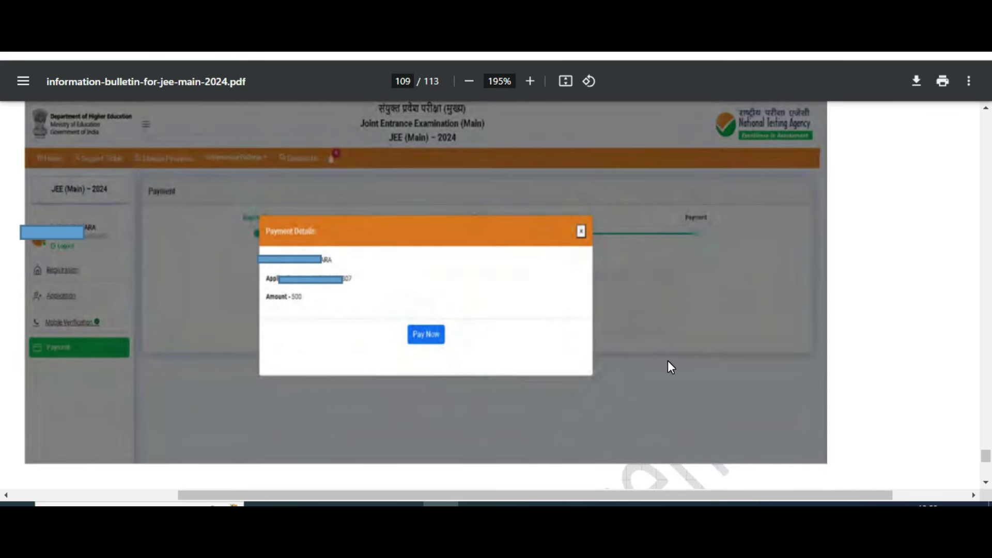
pyautogui.scroll(-2, 669, 361)
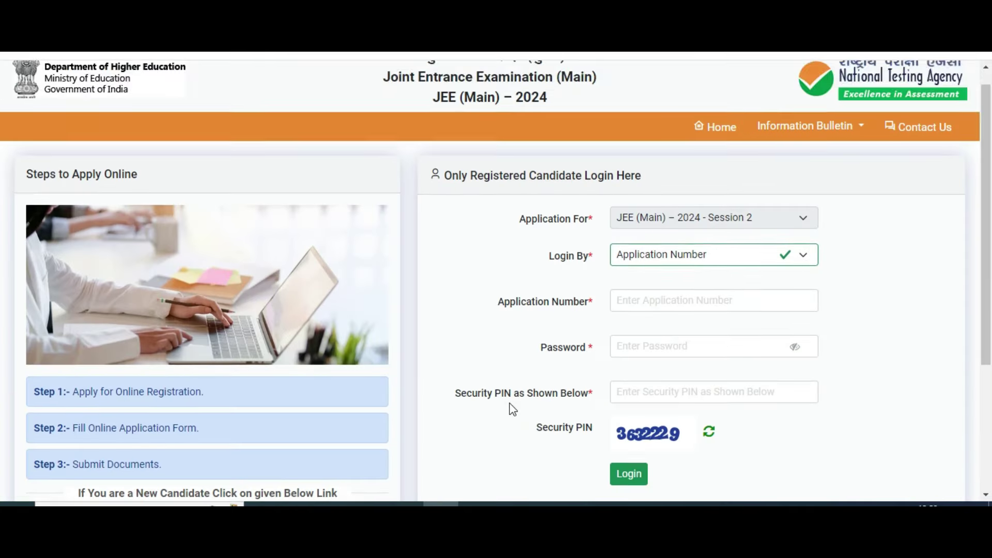
pyautogui.scroll(-1, 510, 403)
pyautogui.scroll(2, 510, 404)
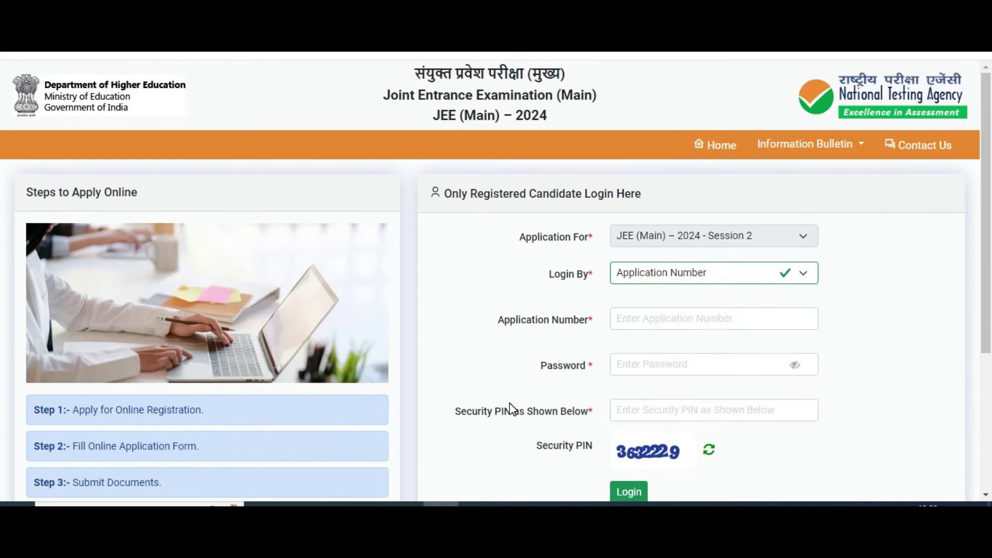